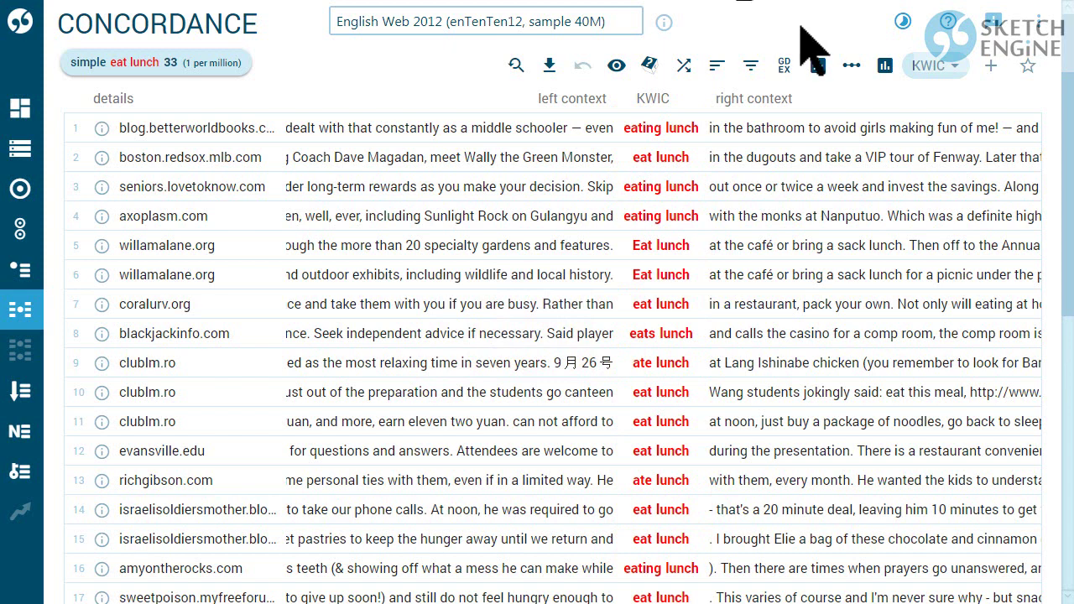
- List the frequencies of the eat lunch hits' word forms and open only the "ate lunch" lines in a new tab
{"action": "left_click", "coordinate": [819, 67]}
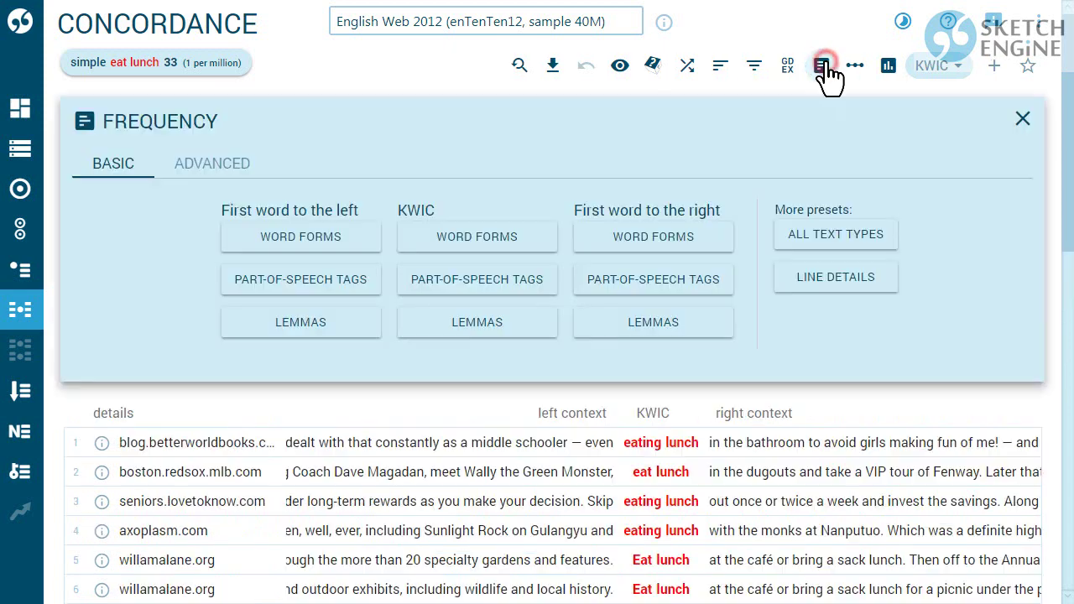
{"action": "left_click", "coordinate": [509, 249]}
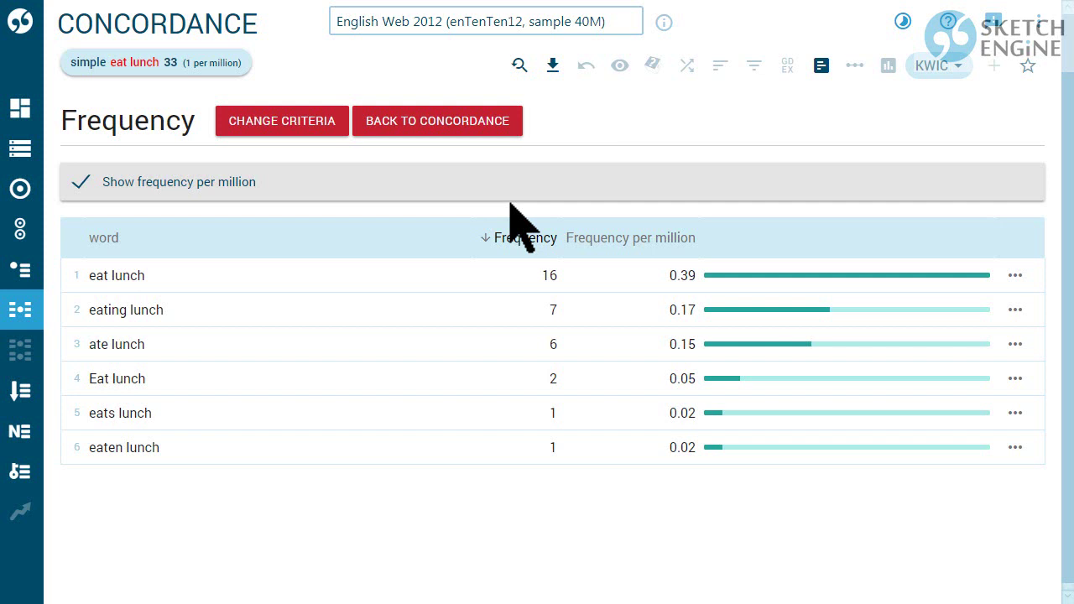
{"action": "left_click", "coordinate": [1014, 344]}
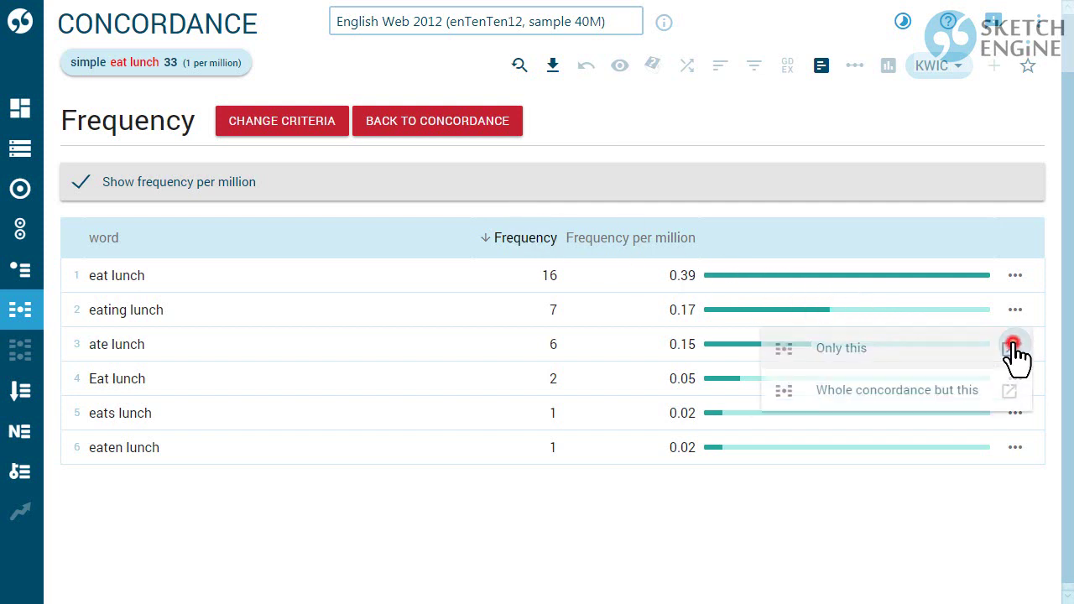
{"action": "left_click", "coordinate": [1011, 346]}
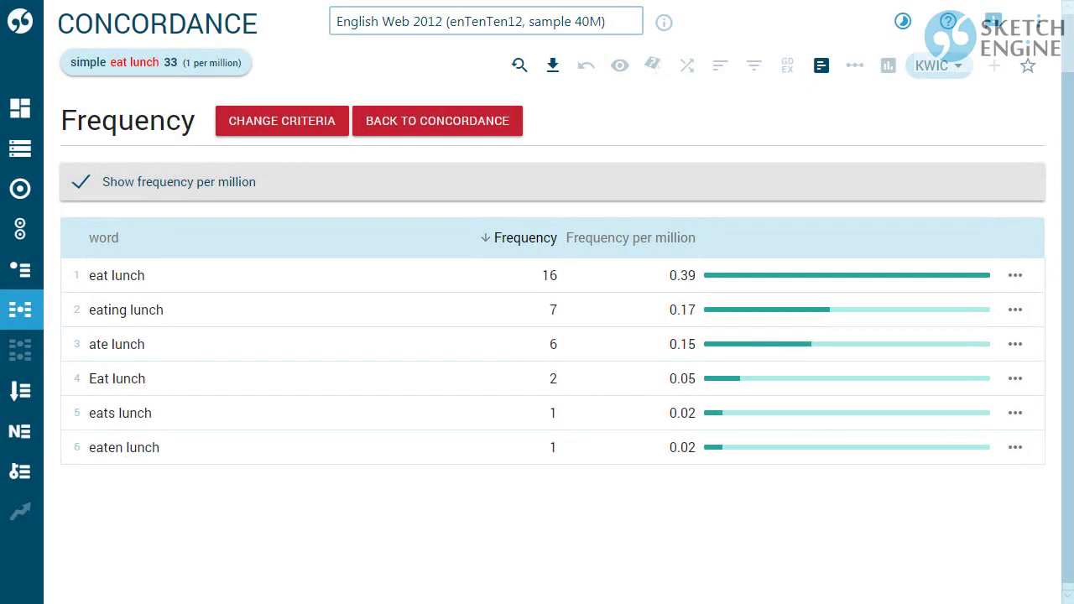
- Return to the eat lunch concordance and list the word forms of the first word to the right by frequency
{"action": "left_click", "coordinate": [417, 131]}
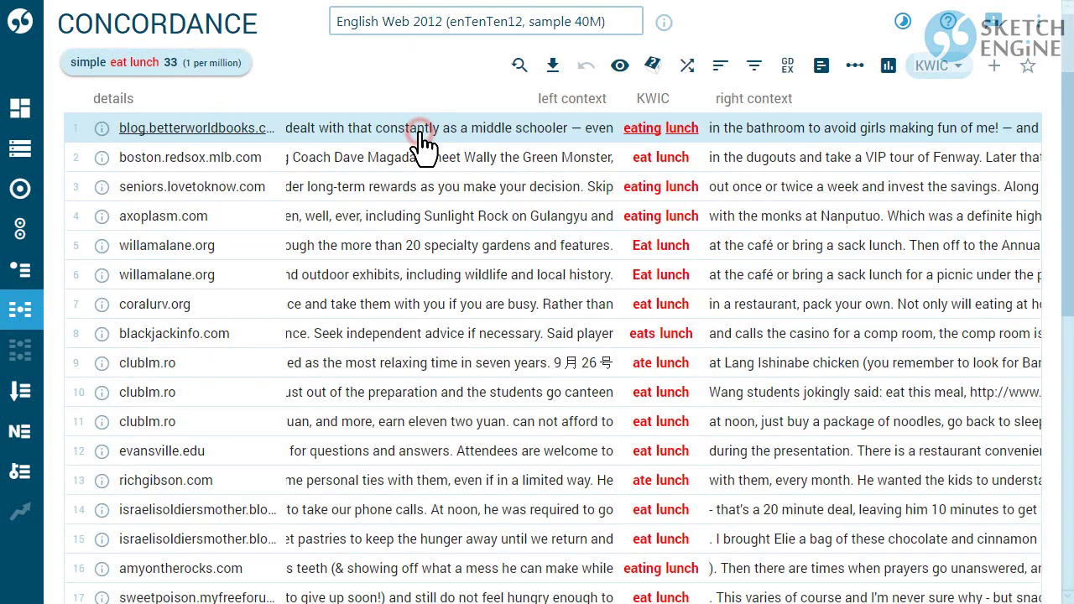
{"action": "left_click", "coordinate": [821, 68]}
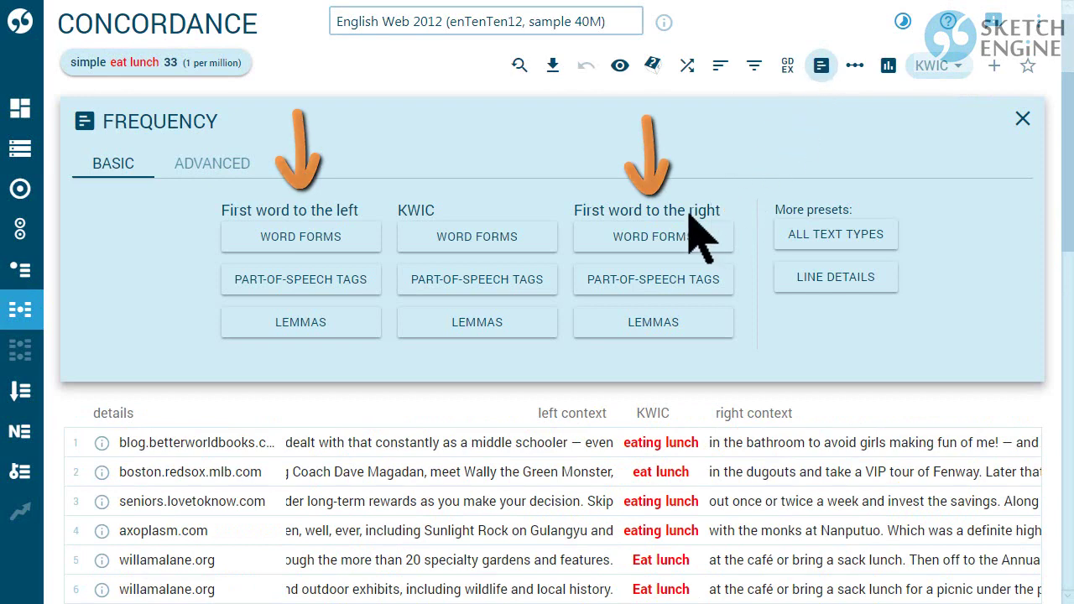
{"action": "left_click", "coordinate": [659, 250]}
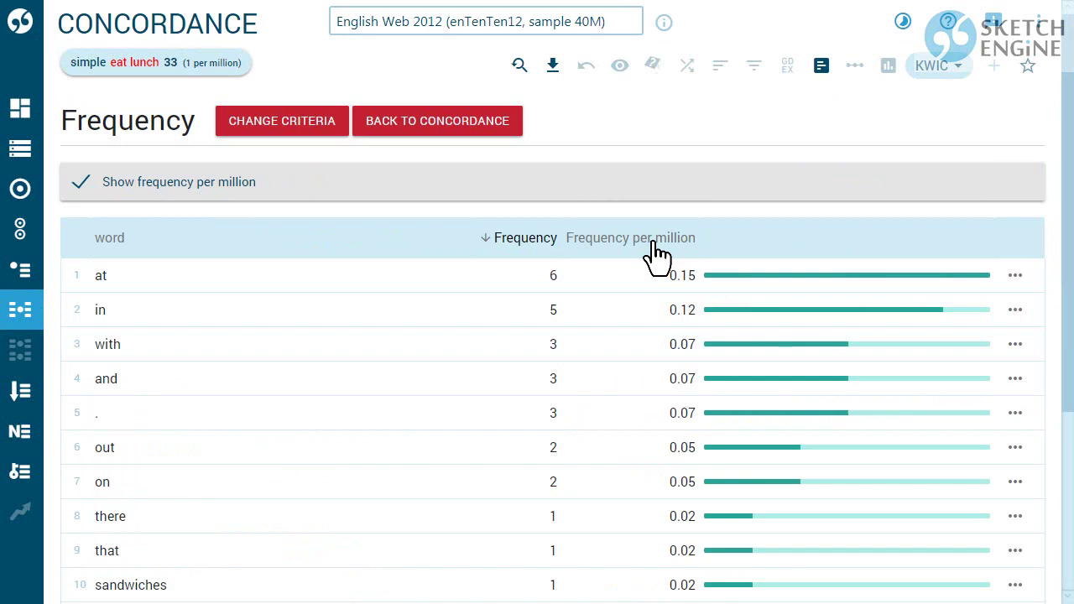
- Return to the concordance and list the frequencies of part-of-speech tags for the first word to the right
{"action": "left_click", "coordinate": [500, 124]}
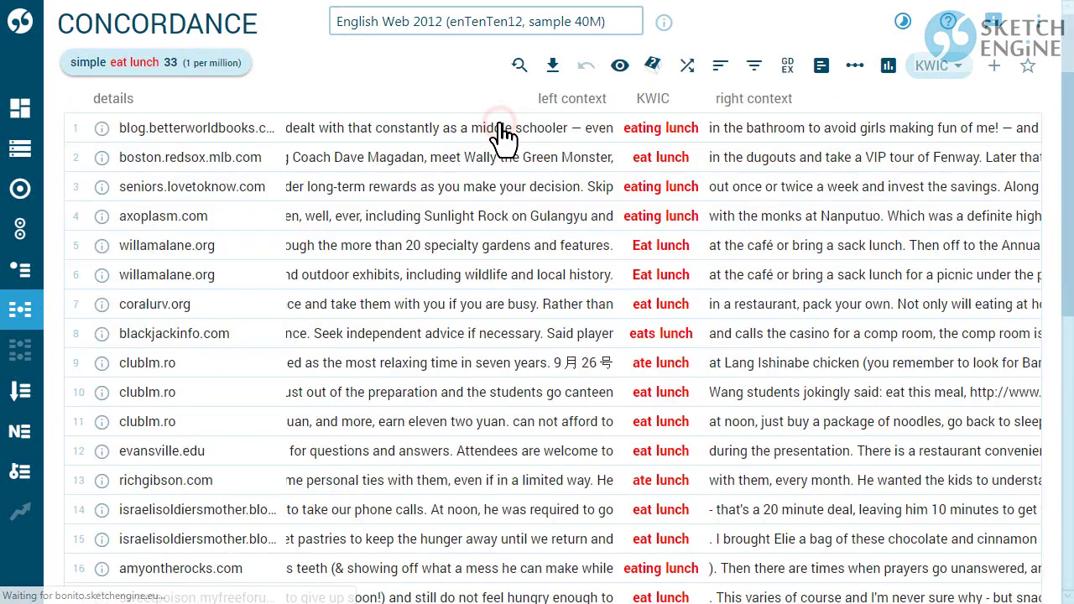
{"action": "left_click", "coordinate": [822, 67]}
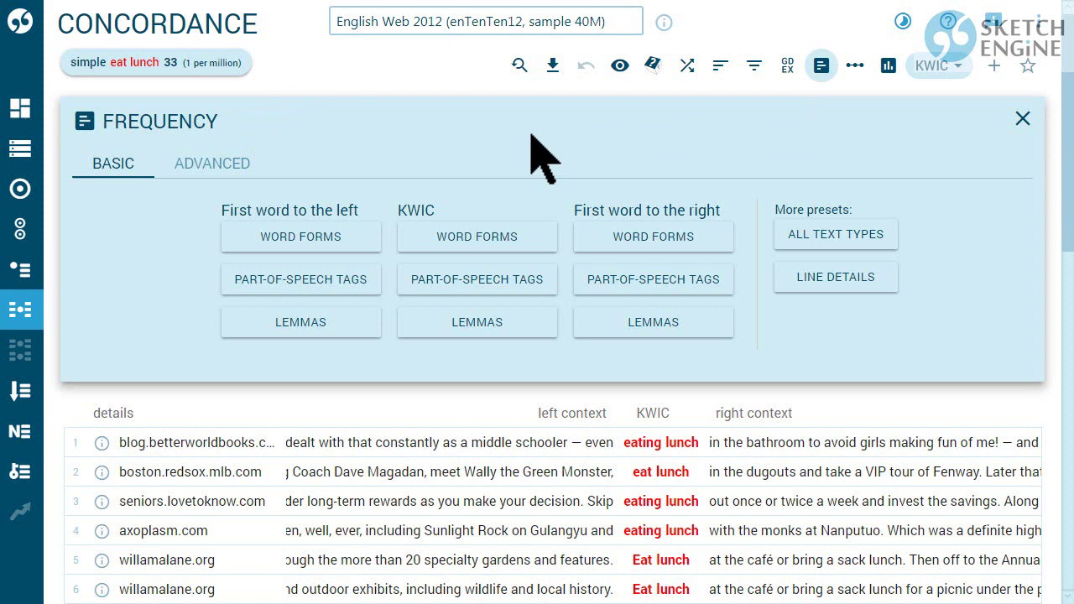
{"action": "left_click", "coordinate": [663, 285]}
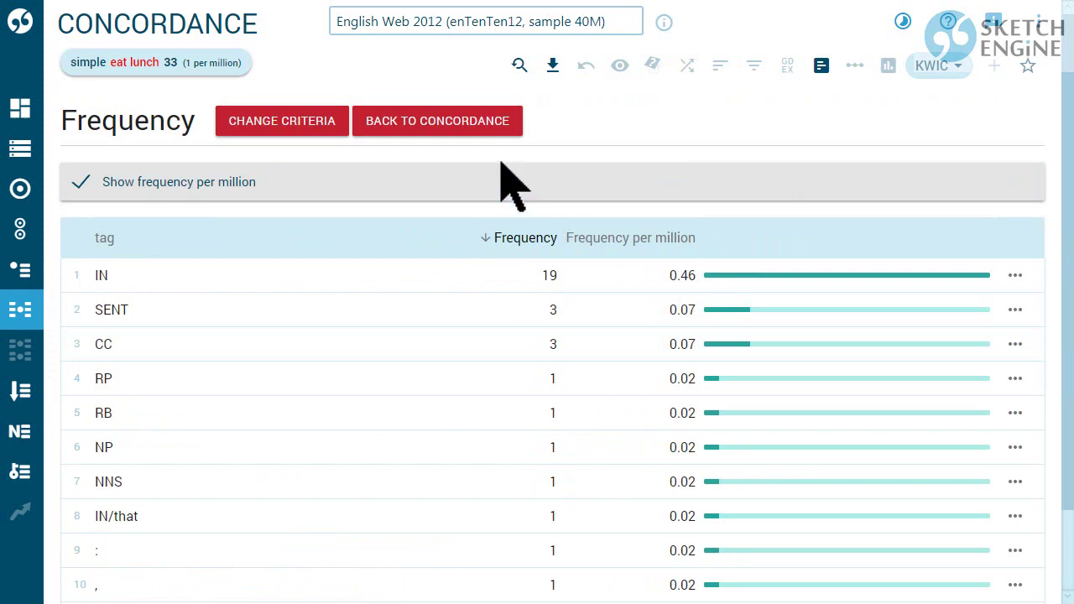
- Return to the concordance and list the frequencies of the KWIC lemmas for eat lunch
{"action": "left_click", "coordinate": [485, 138]}
{"action": "left_click", "coordinate": [820, 69]}
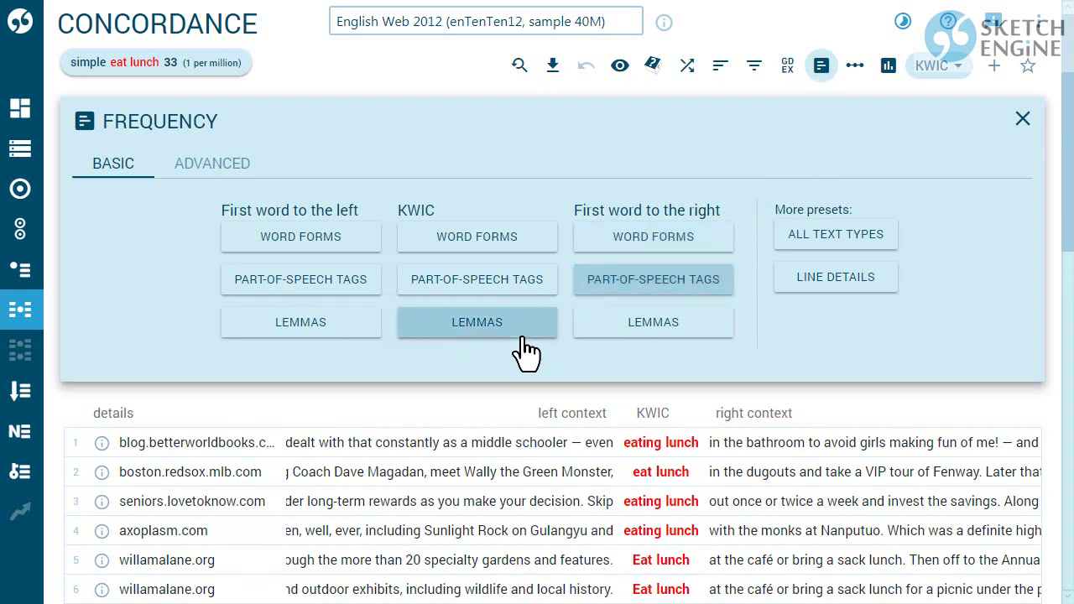
{"action": "left_click", "coordinate": [485, 330]}
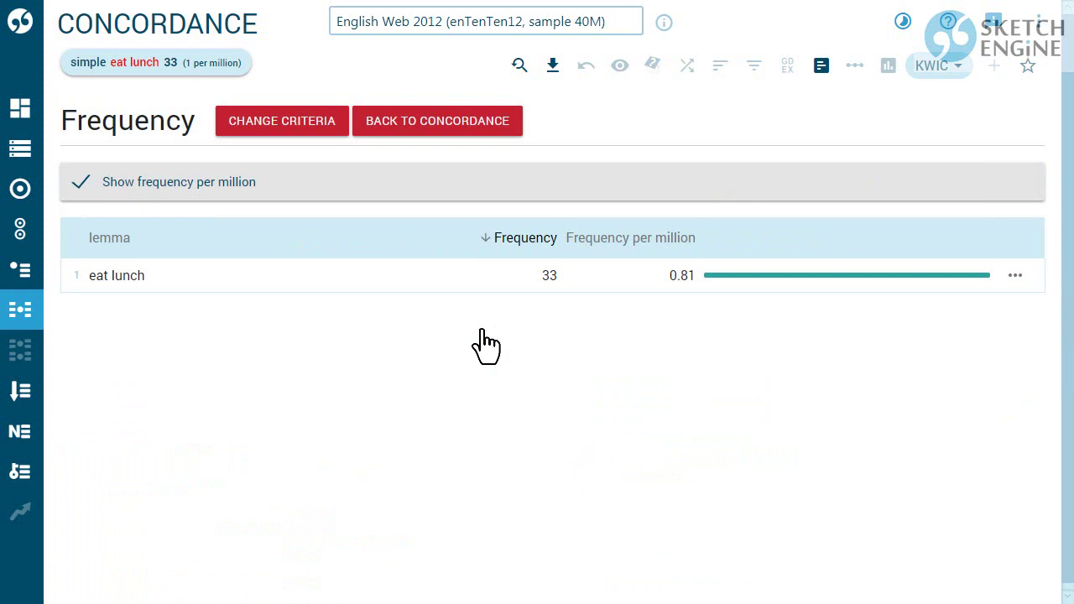
- Start a new concordance and run a simple query for "be * upset" in the whole corpus
{"action": "left_click", "coordinate": [27, 311]}
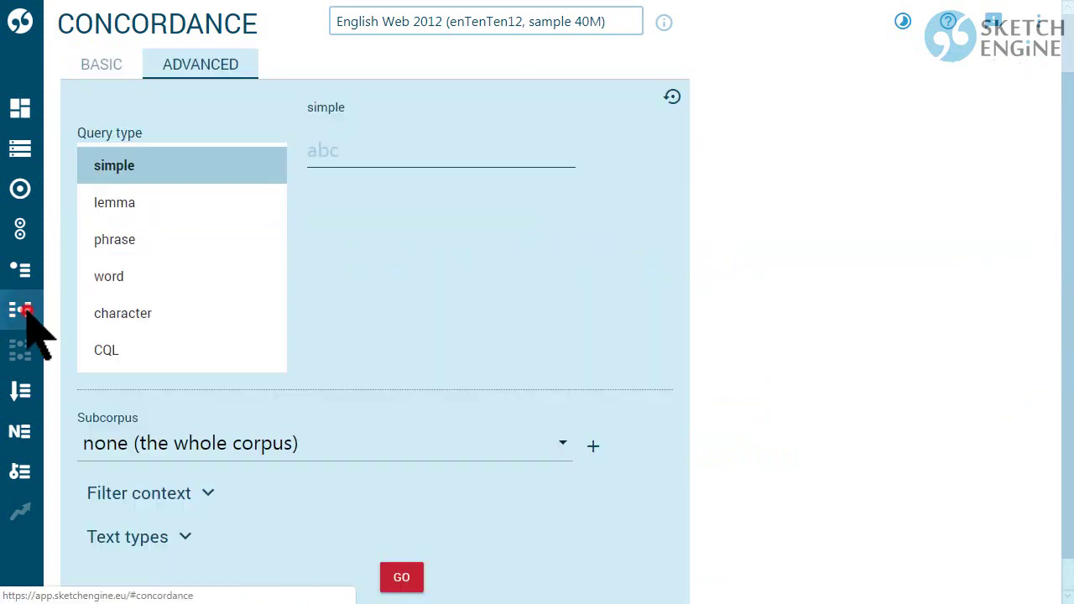
{"action": "left_click", "coordinate": [384, 144]}
{"action": "type", "text": "be"}
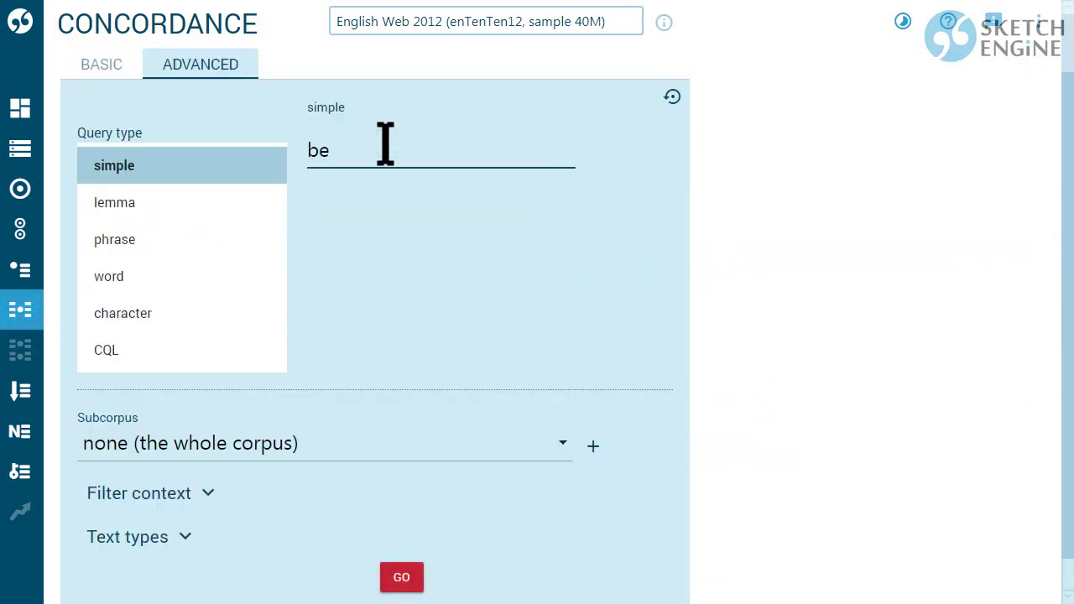
{"action": "type", "text": " * upset"}
{"action": "left_click", "coordinate": [407, 574]}
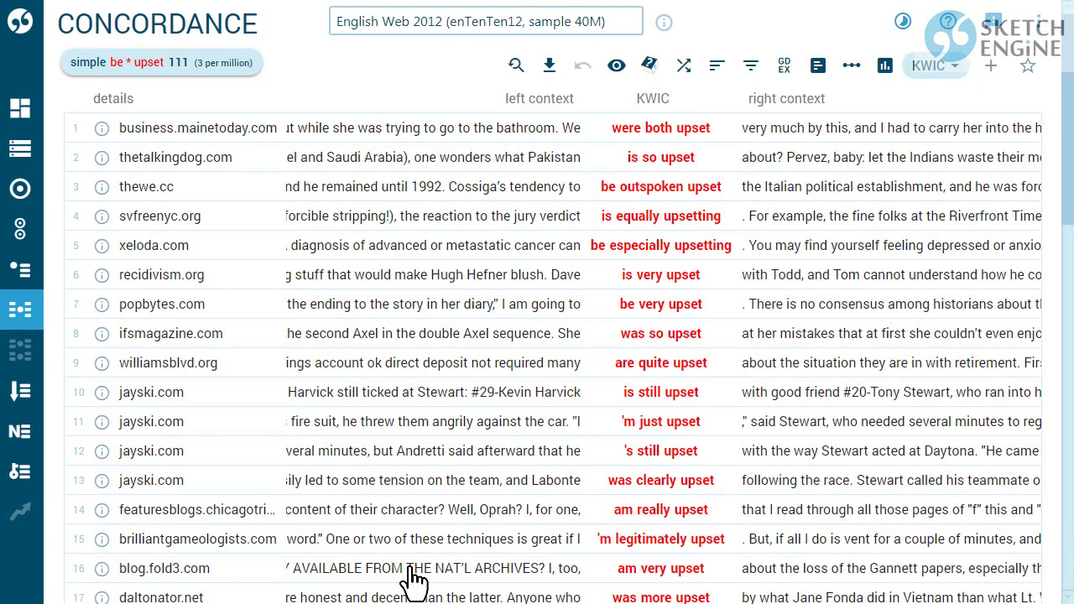
- List the KWIC lemma frequencies for "be * upset" and open only the "be quite upset" lines in a new tab
{"action": "left_click", "coordinate": [818, 65]}
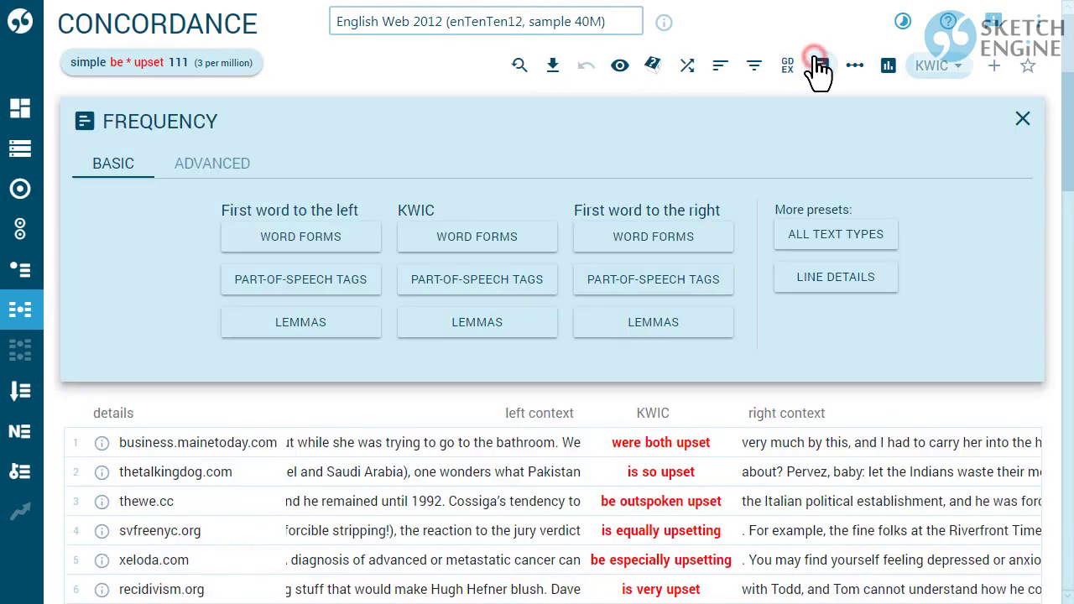
{"action": "left_click", "coordinate": [495, 327]}
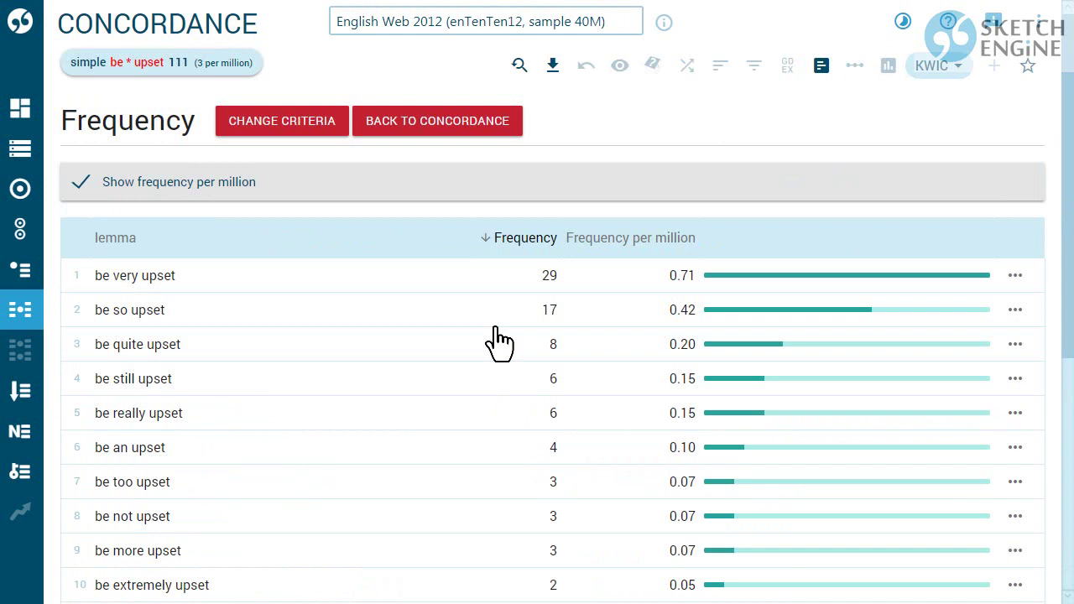
{"action": "left_click", "coordinate": [1017, 342]}
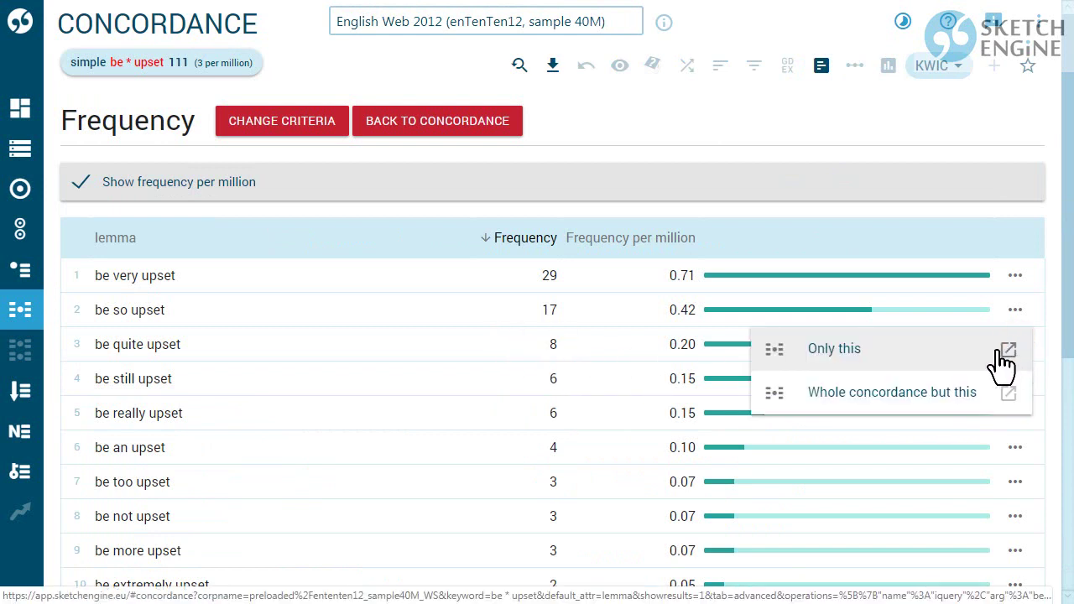
{"action": "left_click", "coordinate": [1000, 352]}
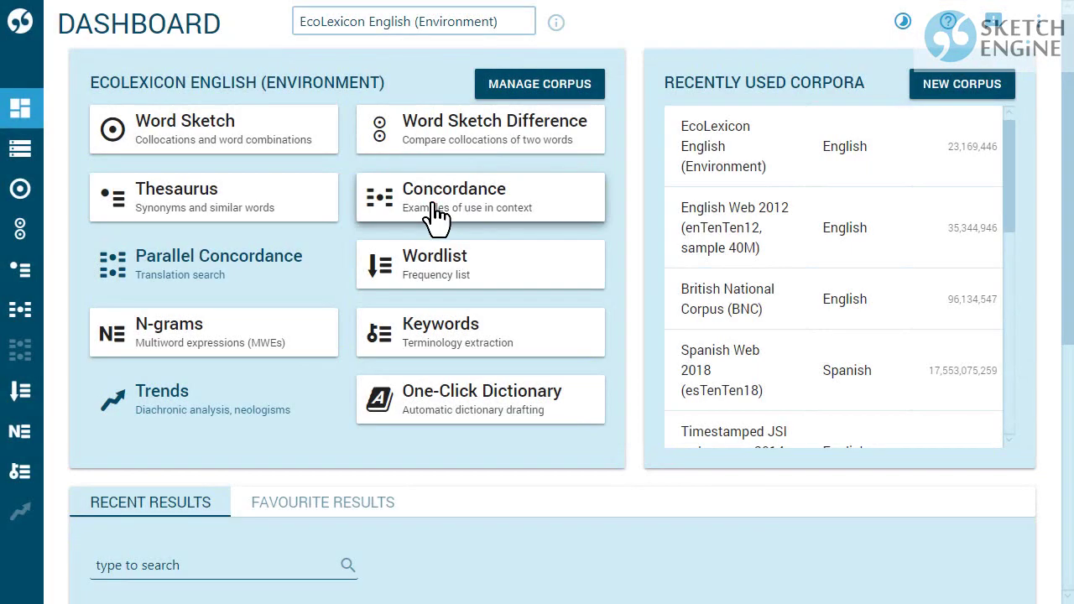
- Run a simple concordance search for "cyber" in the EcoLexicon English (Environment) corpus
{"action": "left_click", "coordinate": [433, 207]}
{"action": "type", "text": "cyber"}
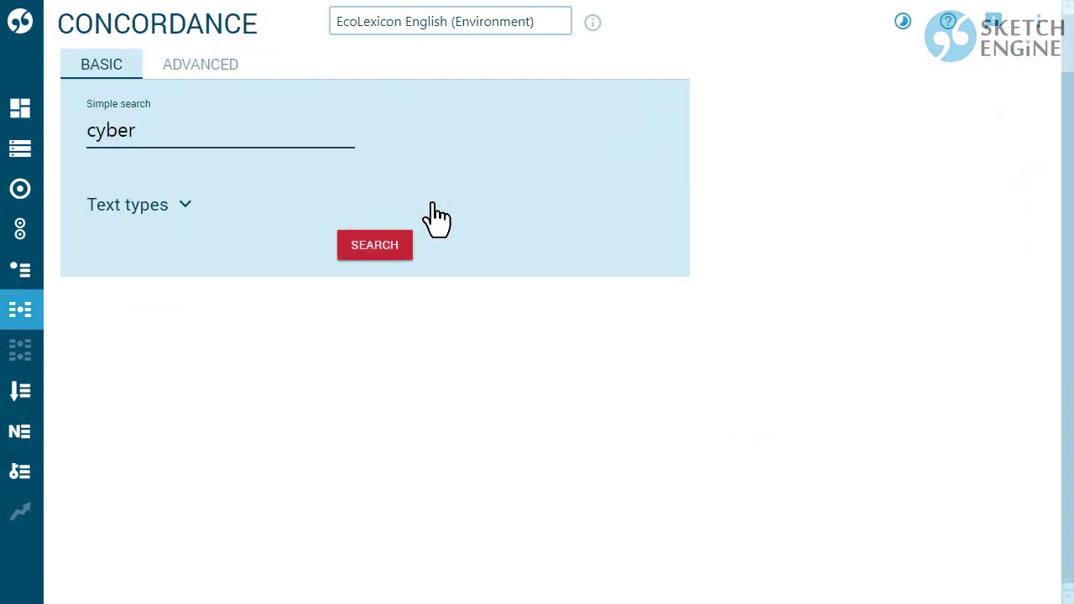
{"action": "key", "text": "Return"}
- Break down the frequency of the cyber hits by all text types and look through the resulting tables
{"action": "left_click", "coordinate": [822, 67]}
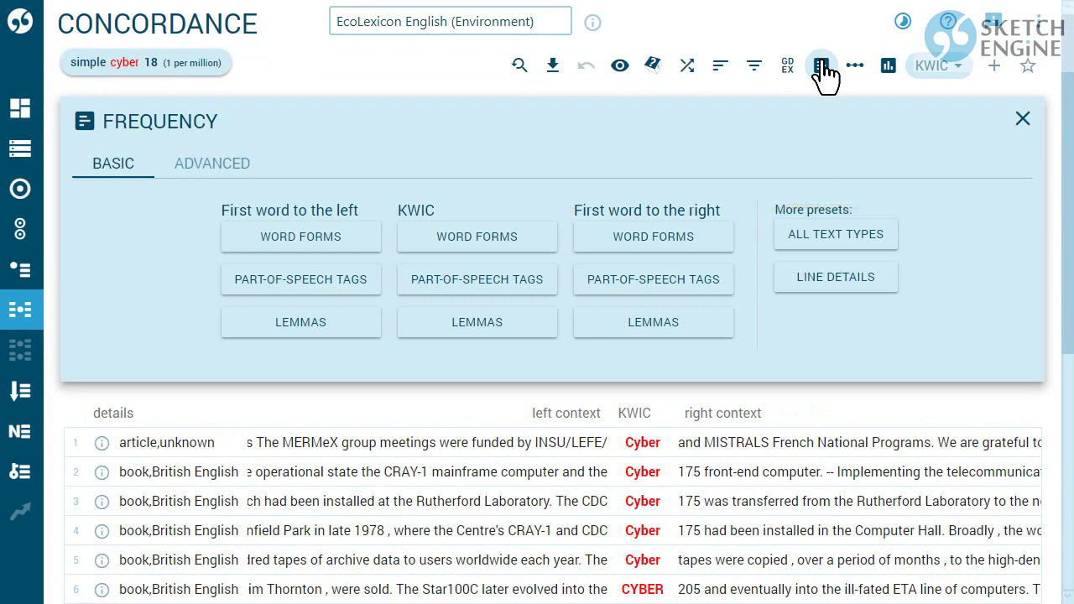
{"action": "left_click", "coordinate": [869, 239]}
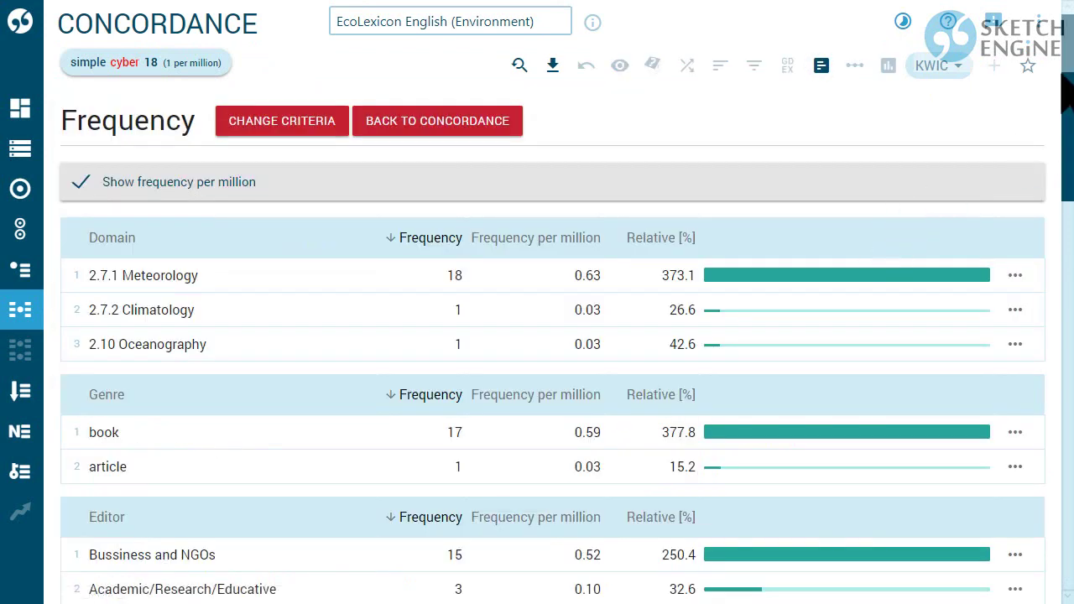
{"action": "scroll", "coordinate": [1068, 126], "scroll_direction": "down", "scroll_amount": 2}
{"action": "left_click_drag", "start_coordinate": [1064, 109], "coordinate": [1069, 77]}
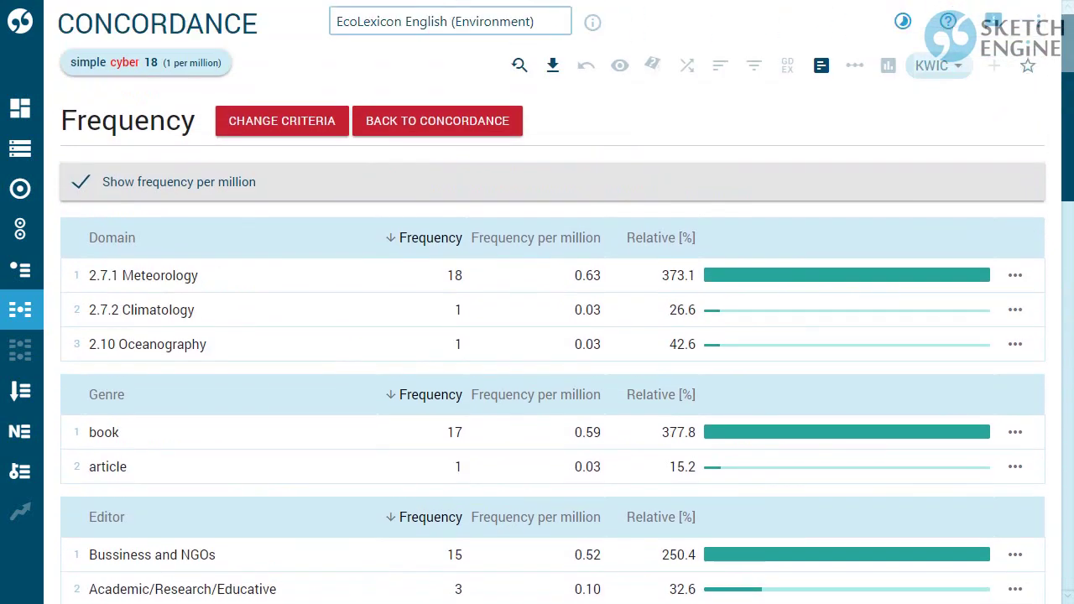
- Return to the cyber concordance and break down its frequency by the displayed line details
{"action": "left_click", "coordinate": [402, 132]}
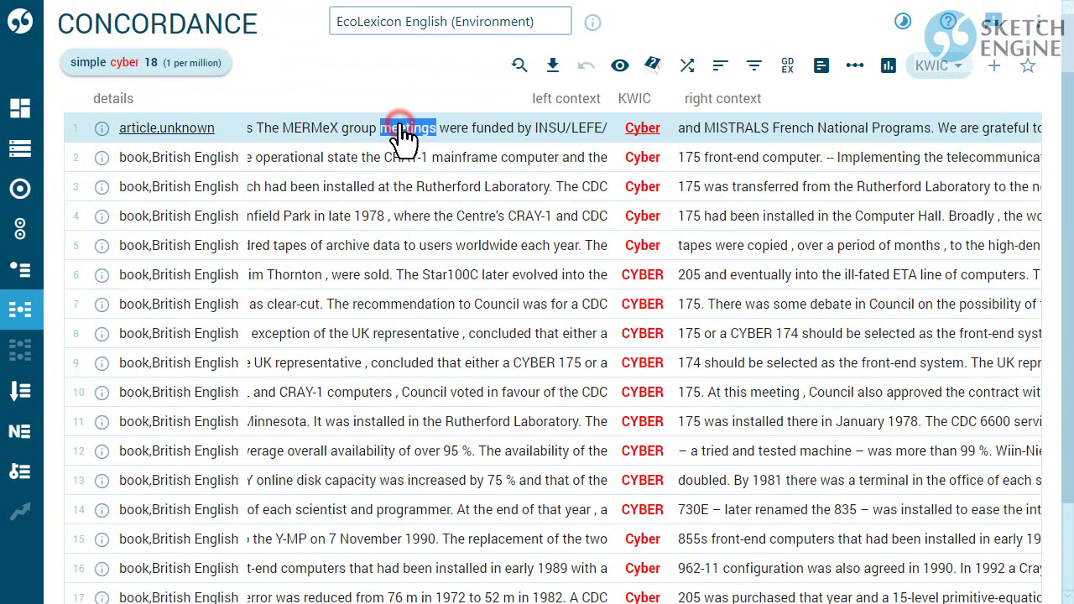
{"action": "left_click", "coordinate": [822, 72]}
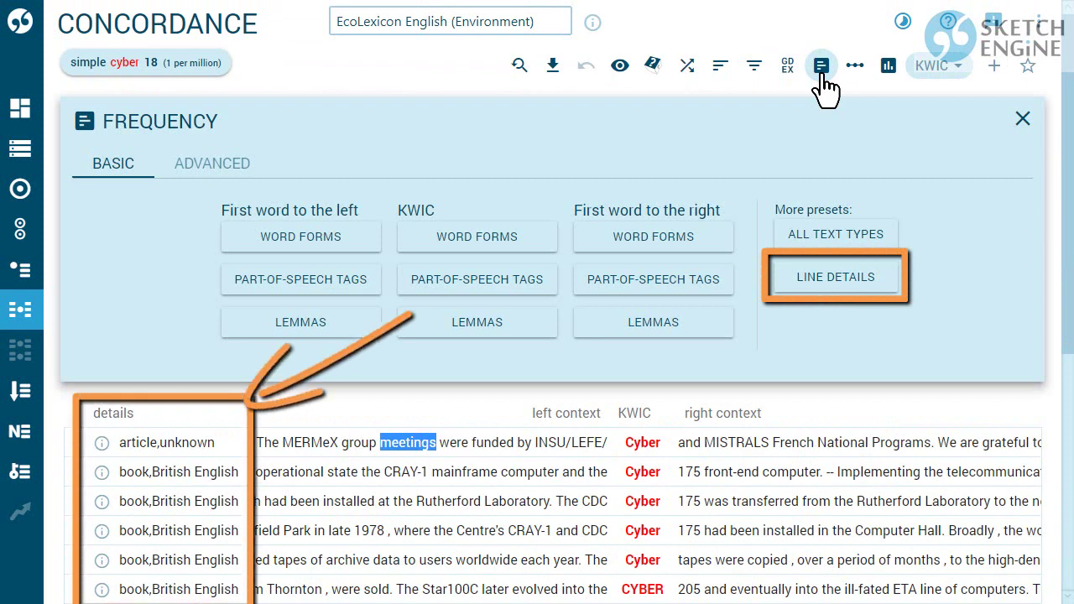
{"action": "left_click", "coordinate": [826, 278]}
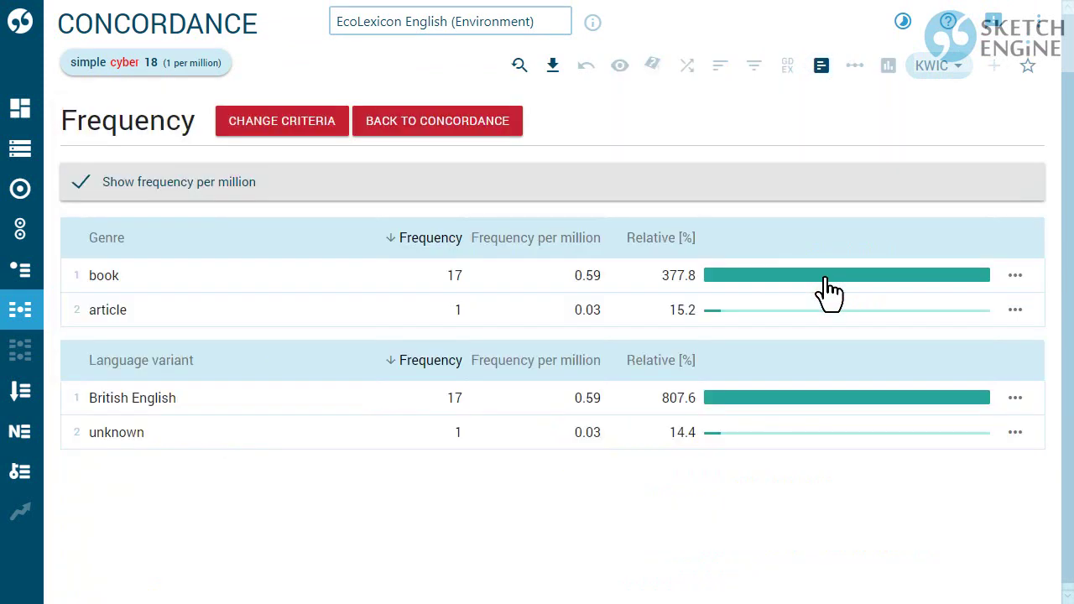
- Return to the concordance and remove Language variant from the displayed line details, keeping only Genre, and save
{"action": "left_click", "coordinate": [460, 127]}
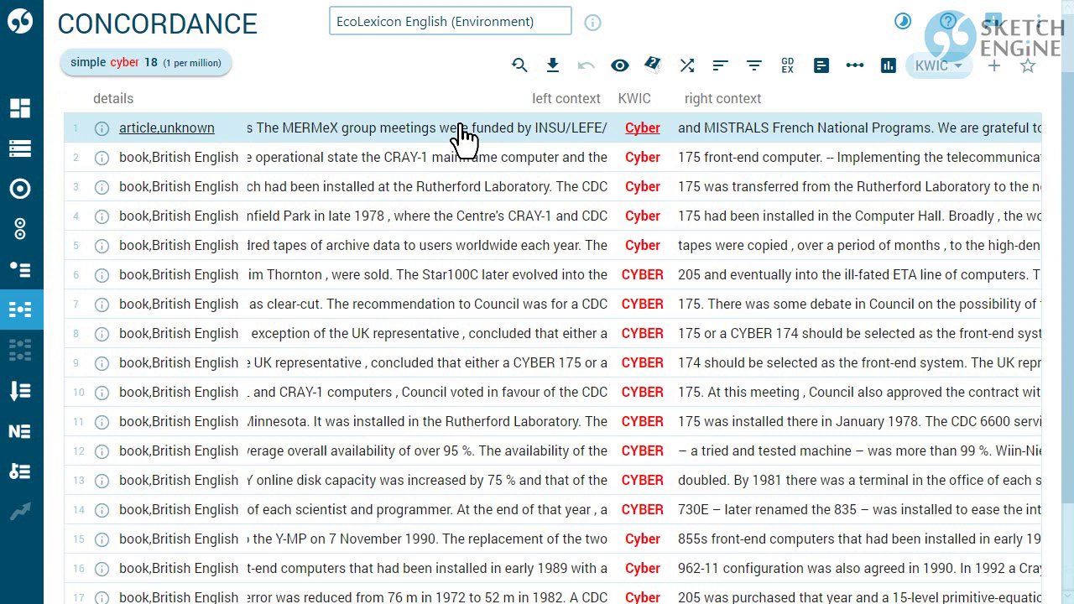
{"action": "left_click", "coordinate": [145, 307]}
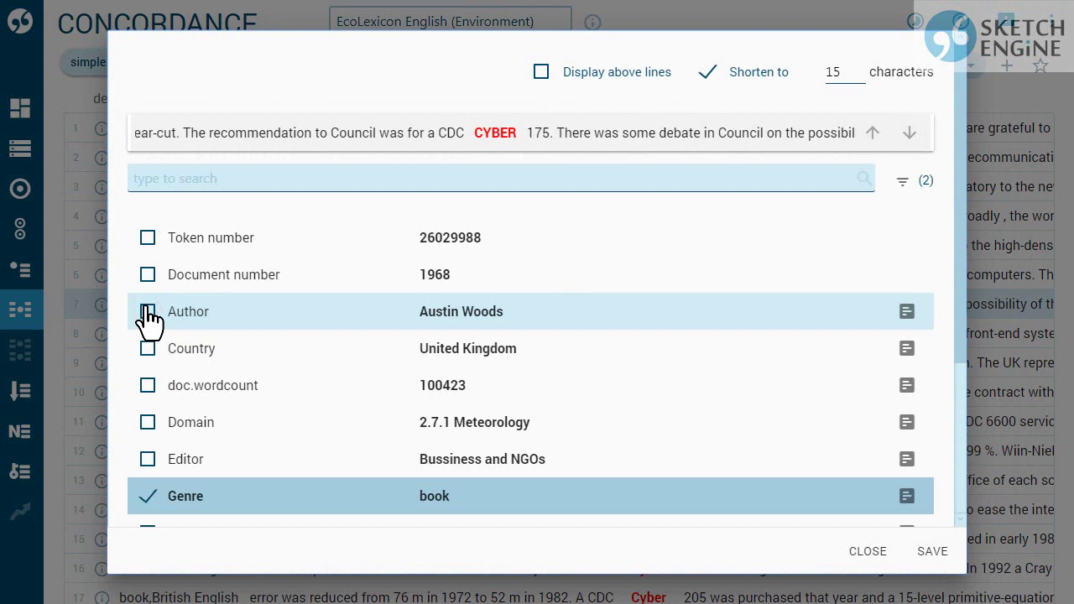
{"action": "left_click", "coordinate": [904, 183]}
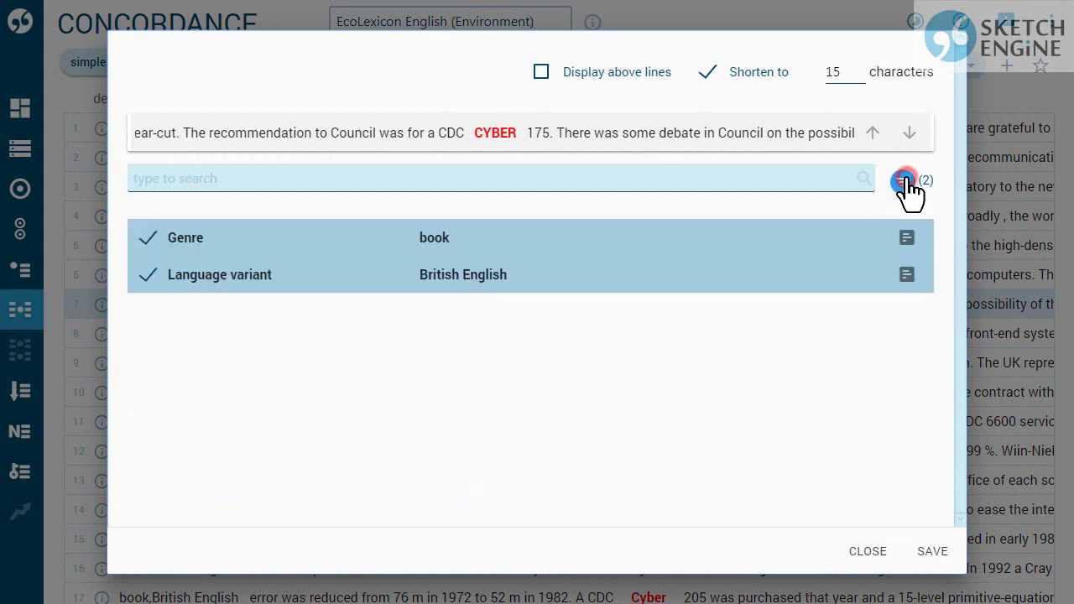
{"action": "left_click", "coordinate": [144, 276]}
{"action": "left_click", "coordinate": [922, 559]}
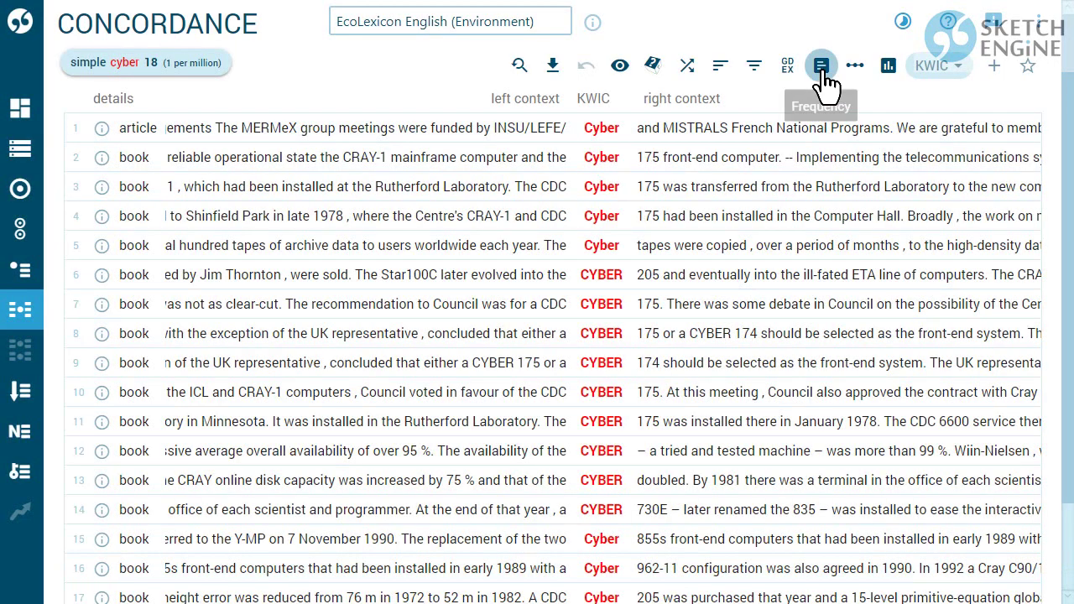
- Generate the line details frequency for the cyber hits with Genre as the only displayed attribute
{"action": "left_click", "coordinate": [822, 72]}
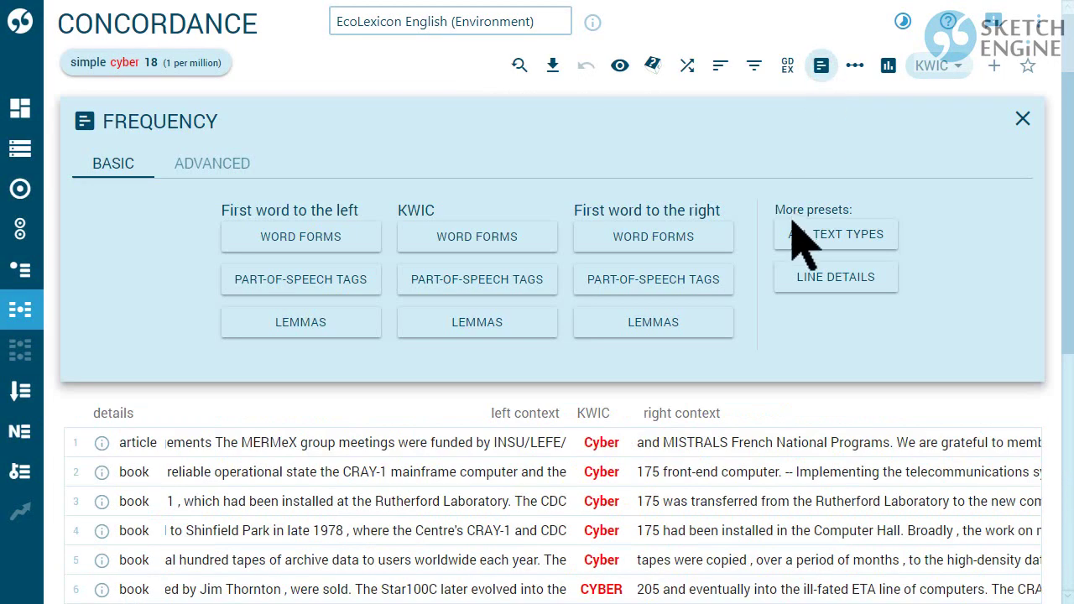
{"action": "left_click", "coordinate": [805, 290]}
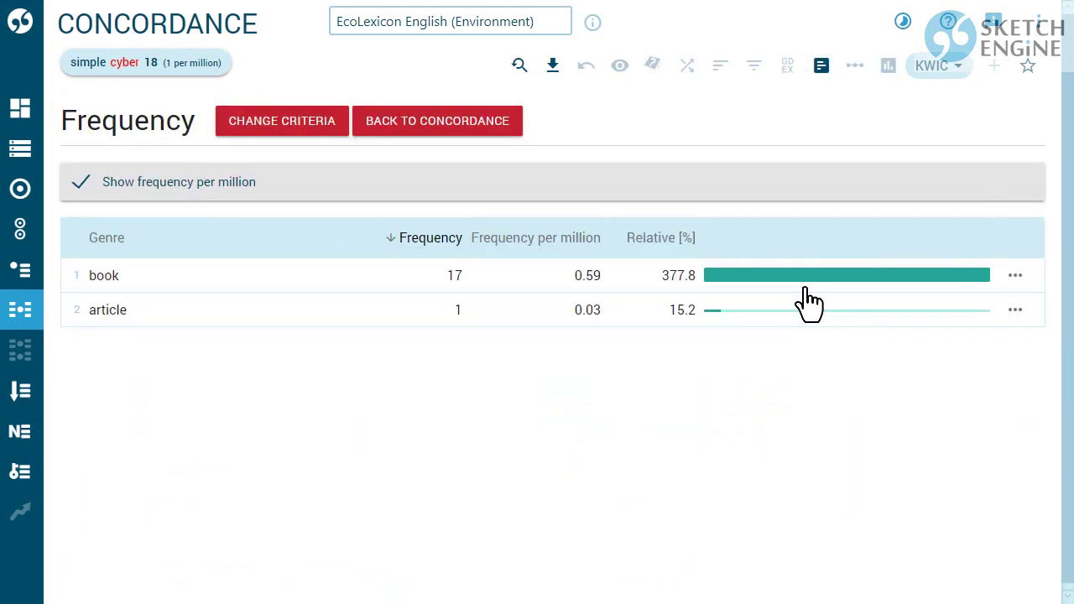
- Return to the concordance, open the metadata of the seventh line and generate the frequency breakdown by Country
{"action": "left_click", "coordinate": [483, 126]}
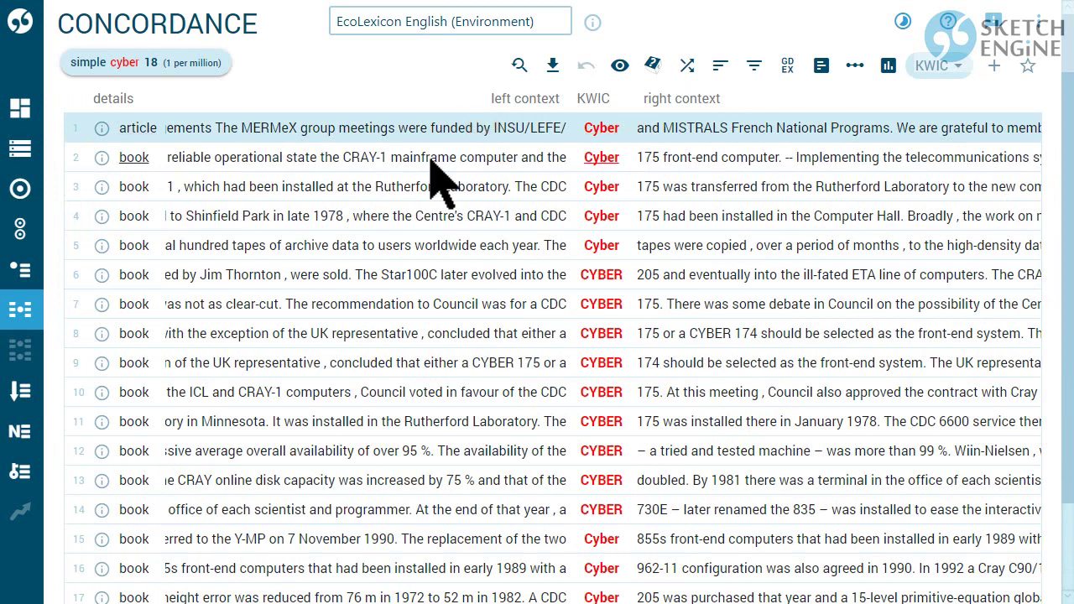
{"action": "left_click", "coordinate": [134, 304]}
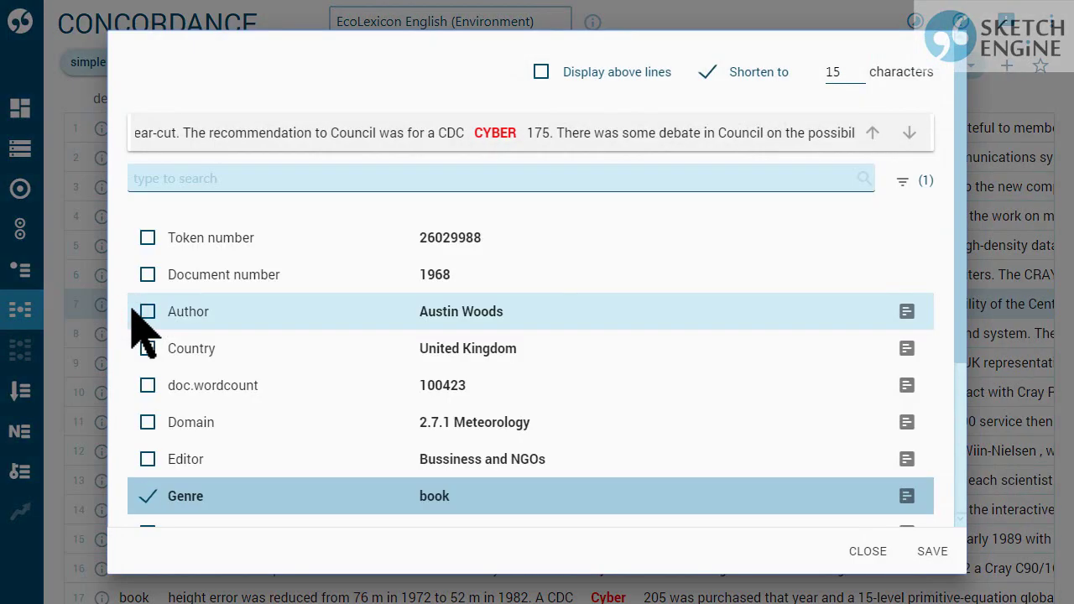
{"action": "left_click", "coordinate": [908, 349]}
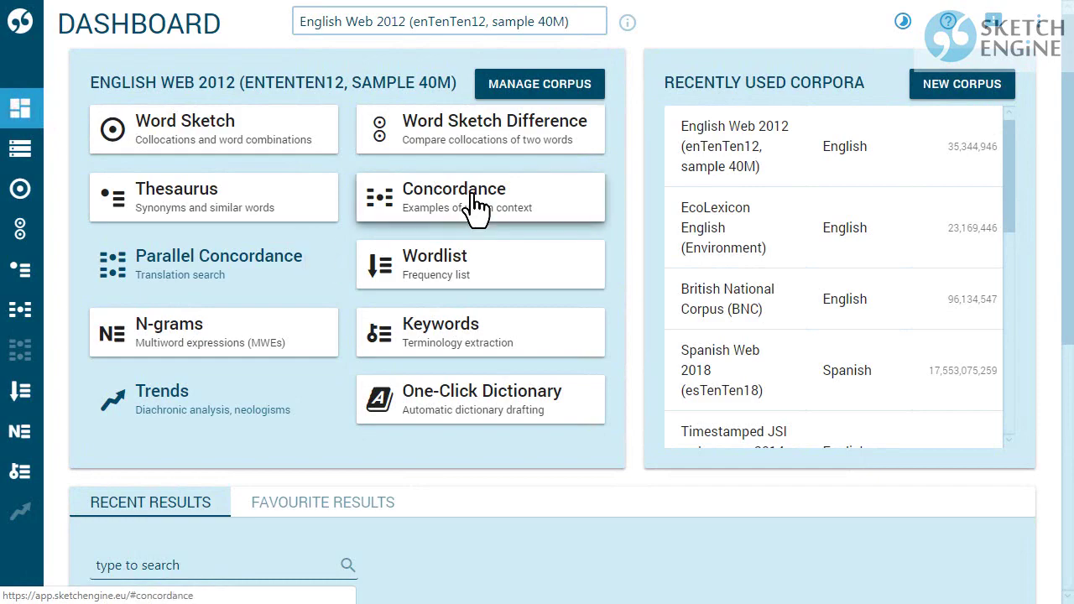
- Run a concordance search for "eat lunch" in the English Web 2012 sample corpus
{"action": "left_click", "coordinate": [474, 206]}
{"action": "type", "text": "eat lunch"}
{"action": "key", "text": "Return"}
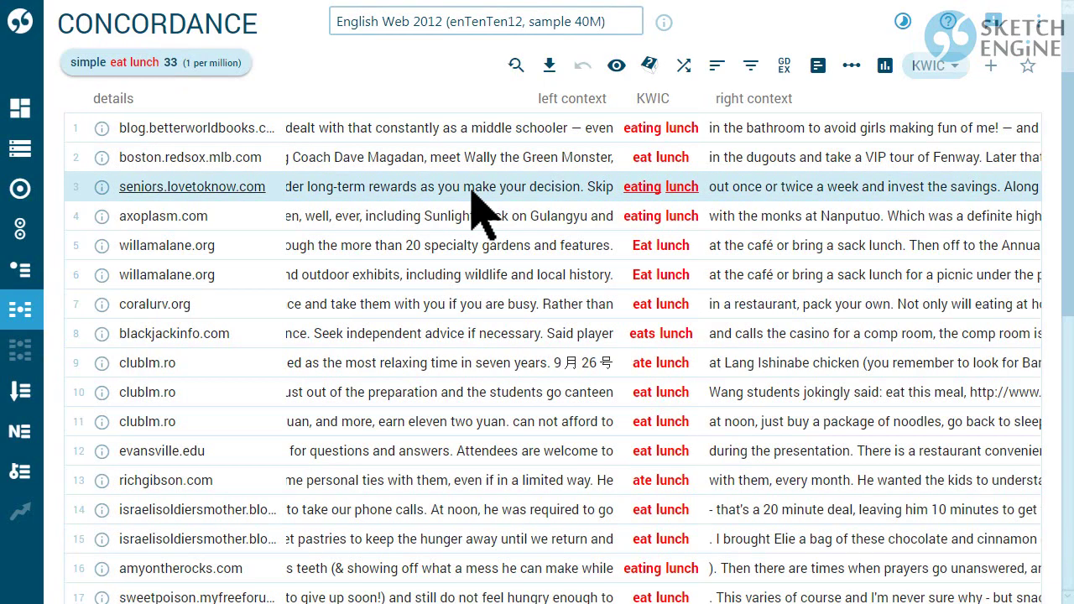
- Set the first advanced frequency criterion for the "eat lunch" hits to word (lowercase) at right-context position 1
{"action": "left_click", "coordinate": [818, 66]}
{"action": "left_click", "coordinate": [235, 178]}
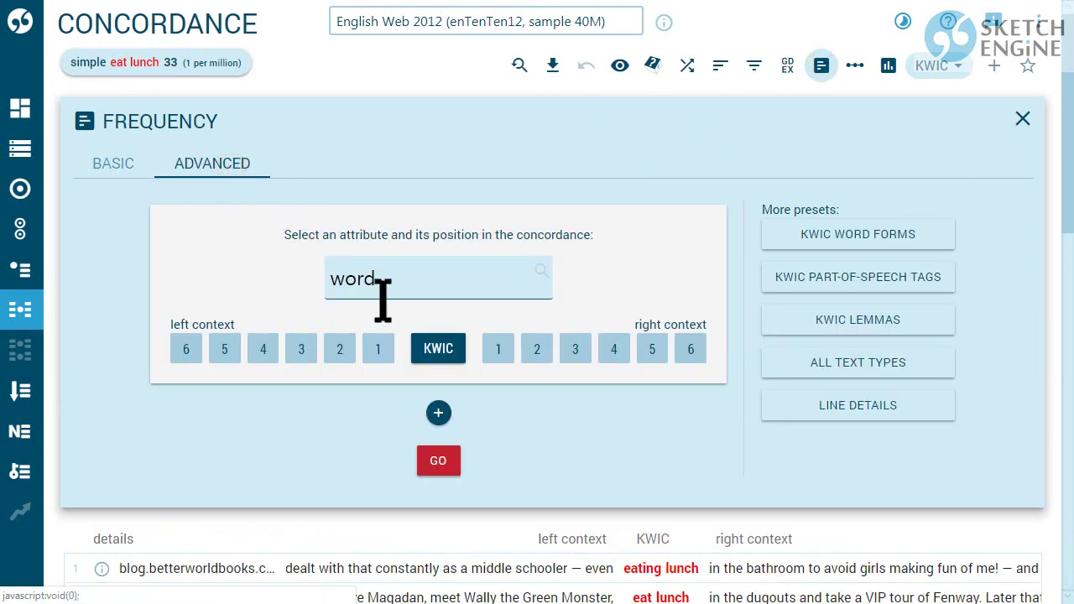
{"action": "left_click", "coordinate": [445, 286]}
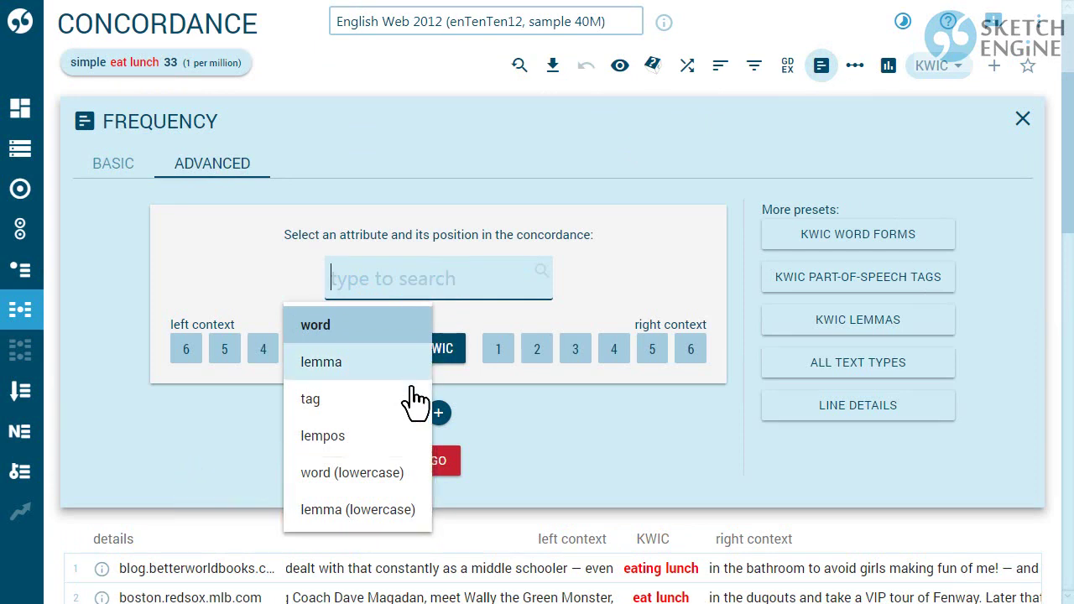
{"action": "left_click", "coordinate": [388, 478]}
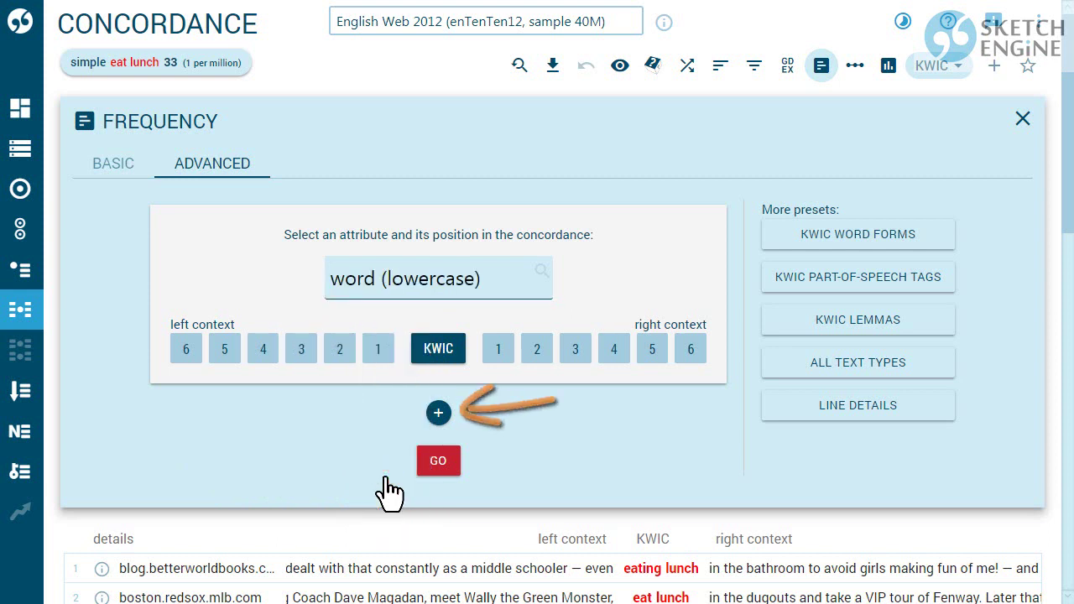
{"action": "left_click", "coordinate": [498, 349]}
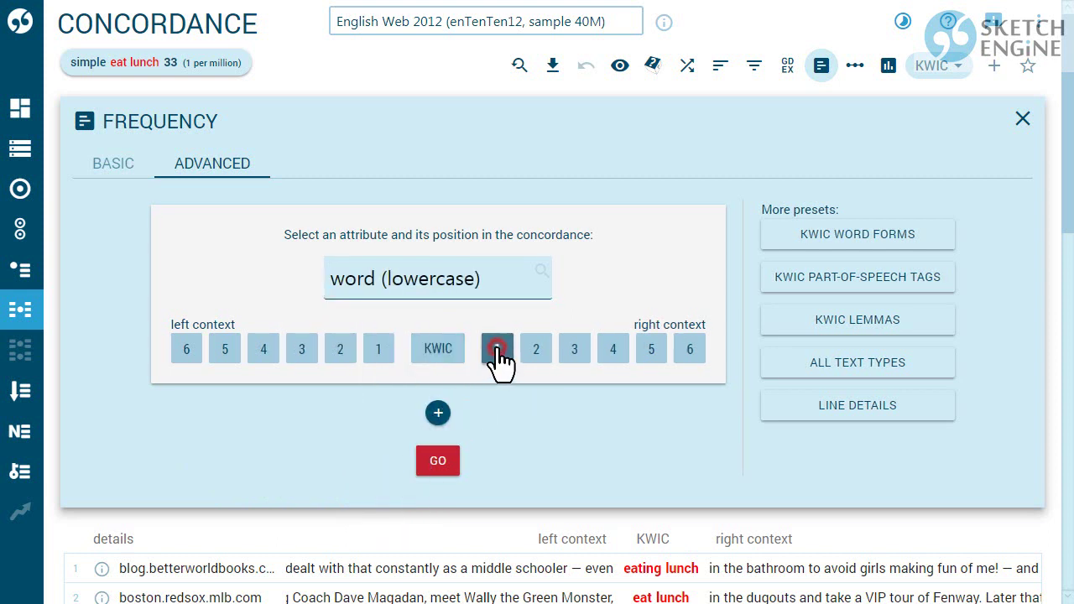
- Add a second frequency criterion, word (lowercase) at right-context position 2, and generate the frequency list
{"action": "left_click", "coordinate": [438, 412]}
{"action": "left_click", "coordinate": [490, 470]}
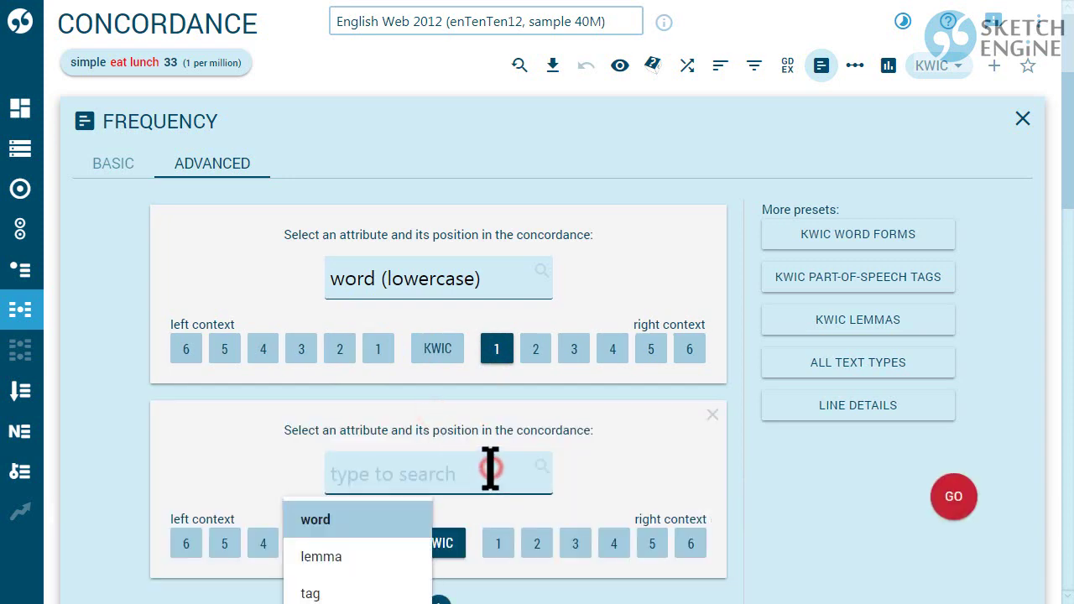
{"action": "scroll", "coordinate": [486, 463], "scroll_direction": "down", "scroll_amount": 3}
{"action": "left_click", "coordinate": [384, 411]}
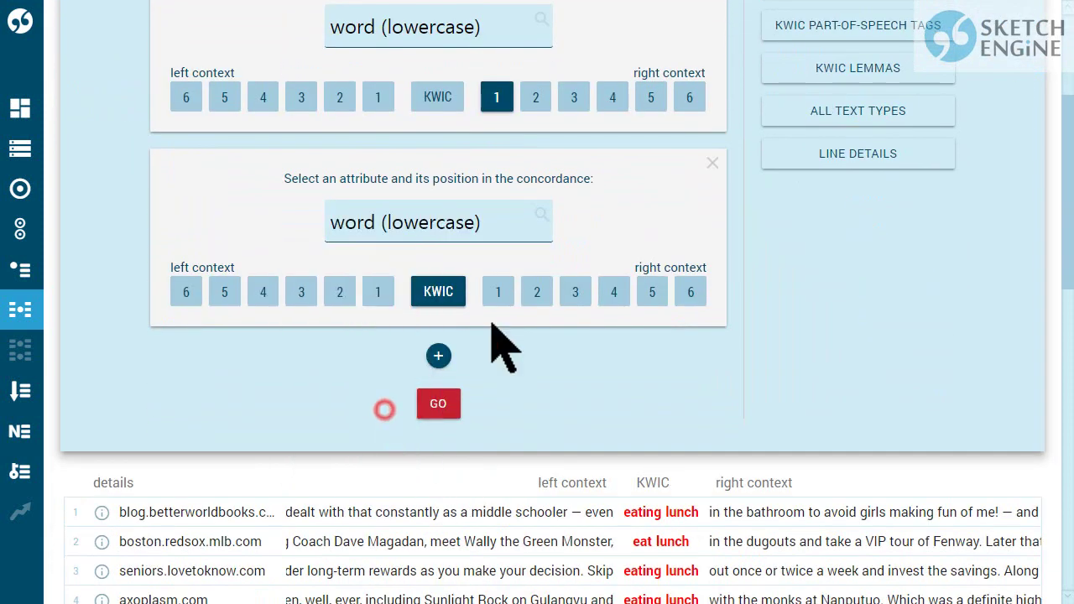
{"action": "left_click", "coordinate": [539, 300]}
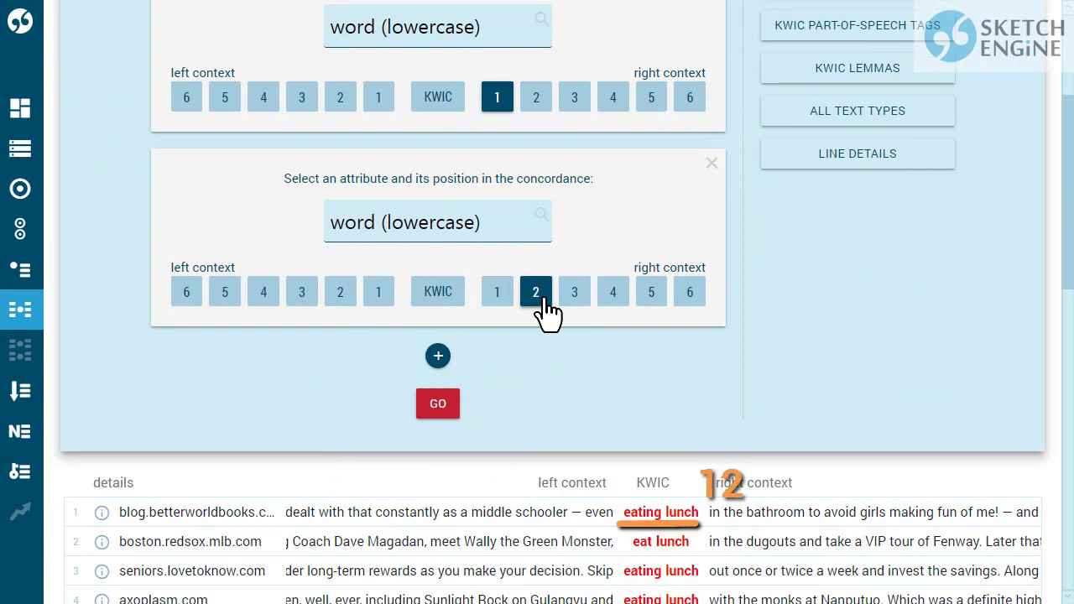
{"action": "left_click", "coordinate": [444, 408]}
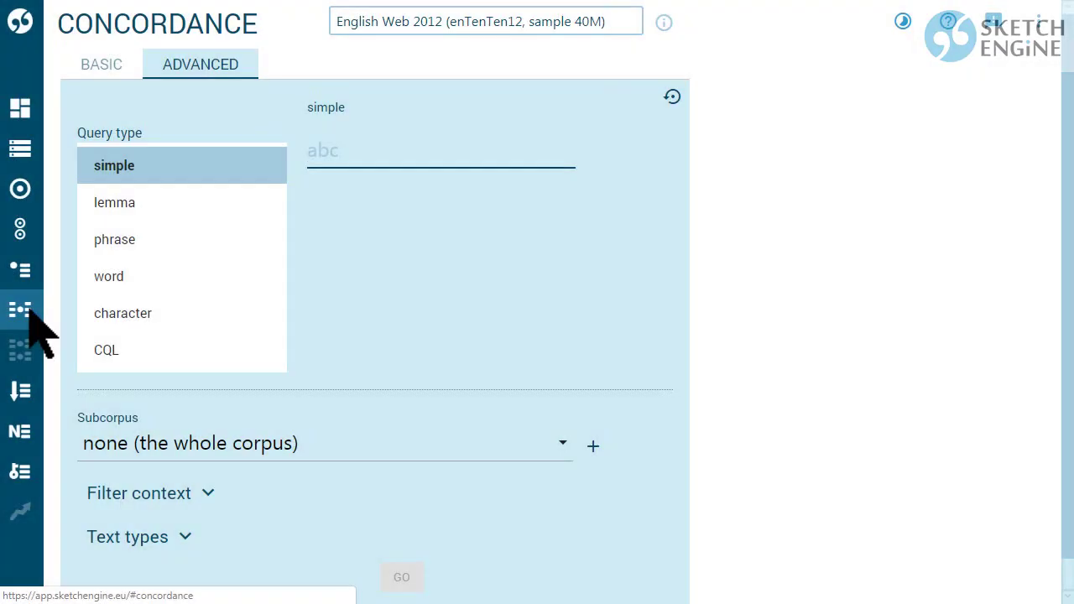
- Run a simple concordance search for "time" and reduce the hits to a random sample of 5000 lines
{"action": "type", "text": "time"}
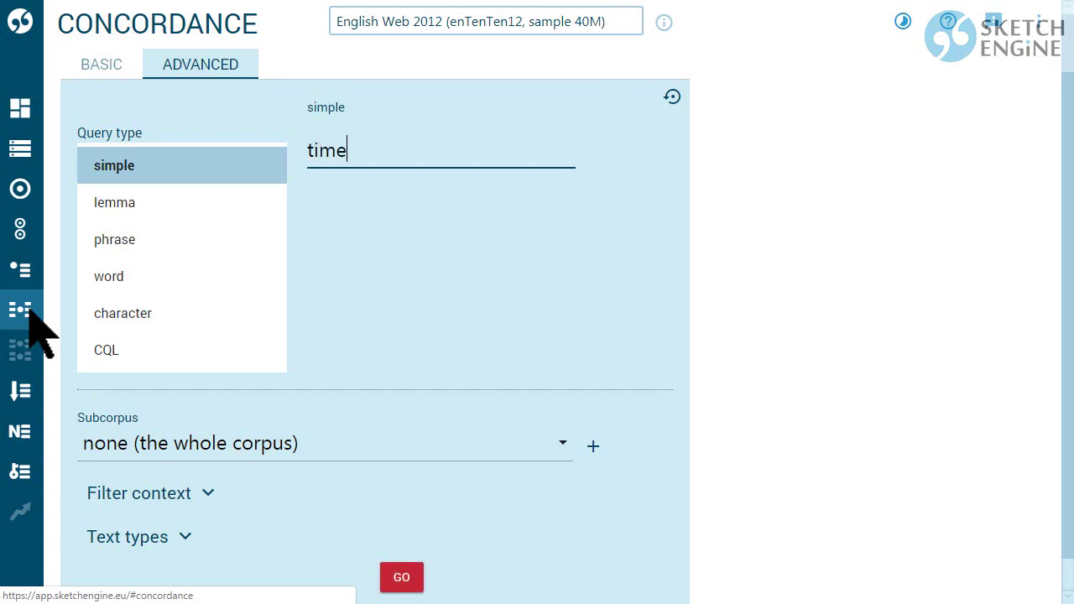
{"action": "key", "text": "Return"}
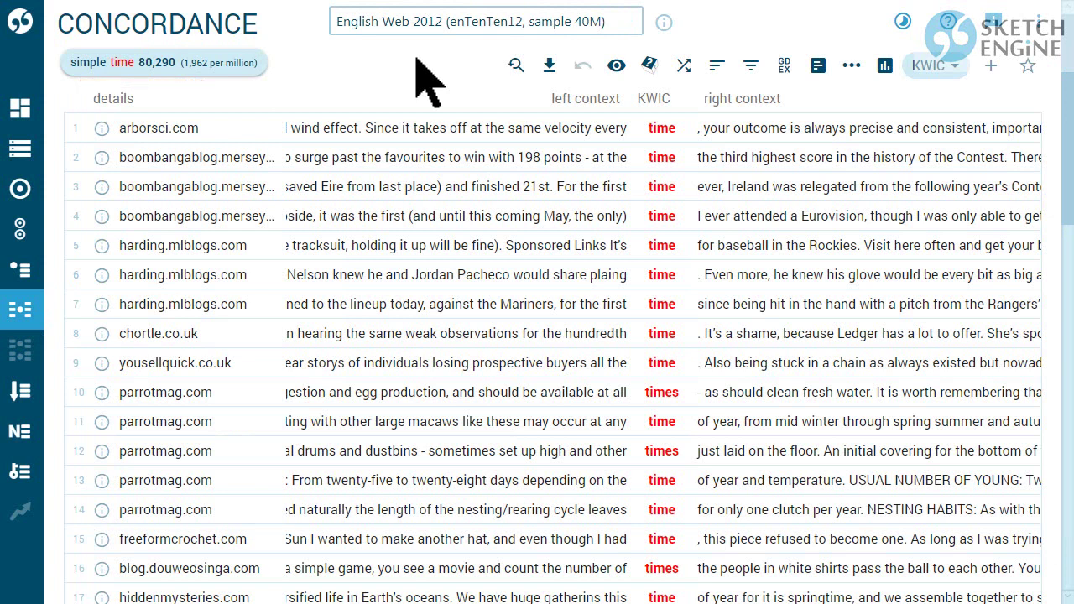
{"action": "left_click", "coordinate": [651, 67]}
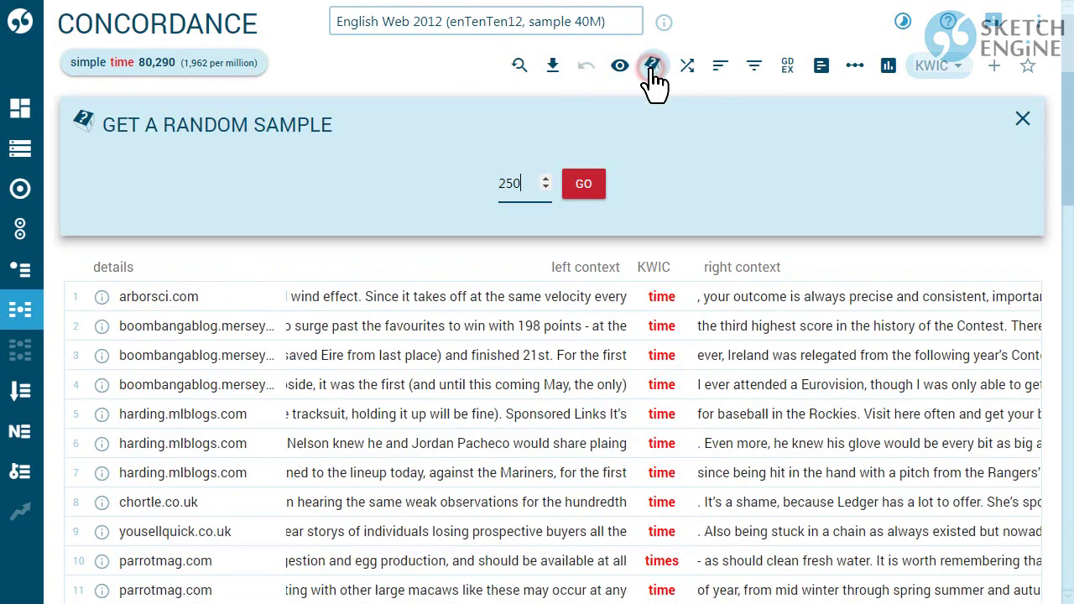
{"action": "double_click", "coordinate": [508, 183]}
{"action": "type", "text": "5000"}
{"action": "left_click", "coordinate": [593, 187]}
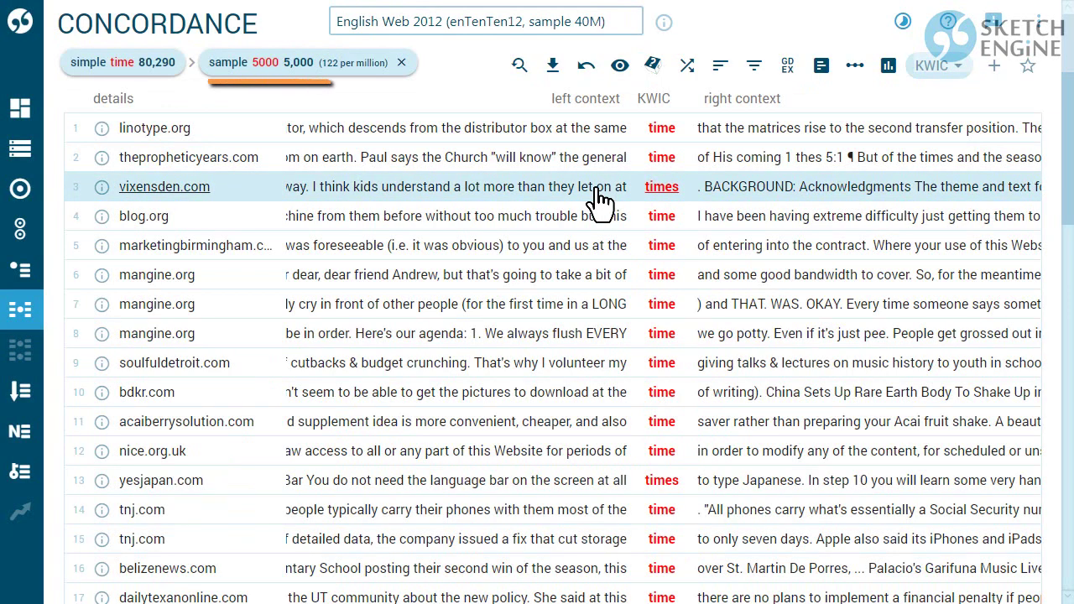
- Generate the advanced frequency of the sampled "time" hits by lowercase word at right-context positions 1 and 2
{"action": "left_click", "coordinate": [822, 67]}
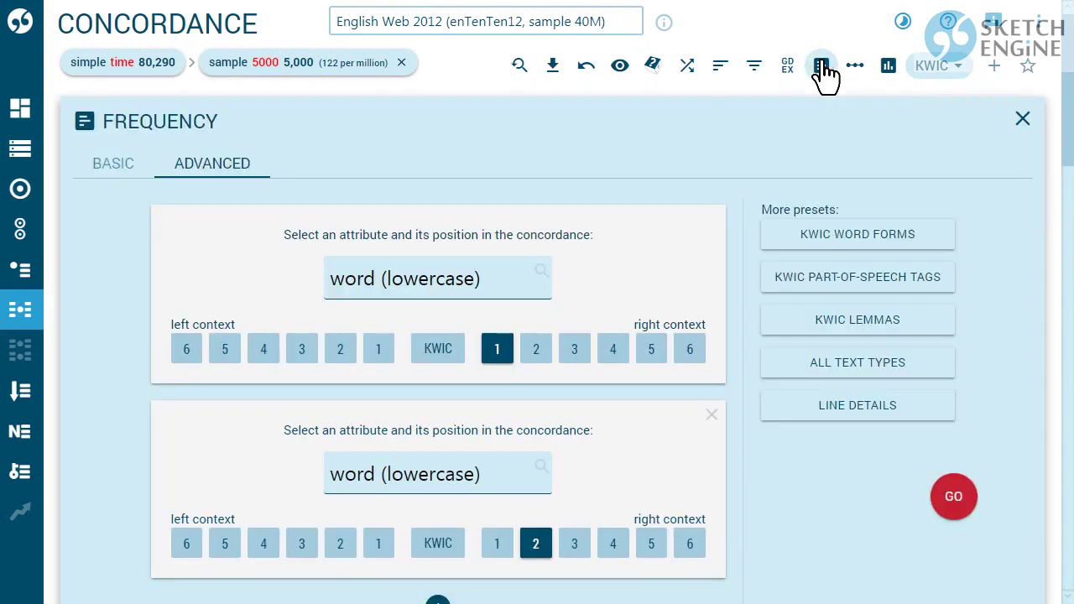
{"action": "scroll", "coordinate": [767, 324], "scroll_direction": "down", "scroll_amount": 3}
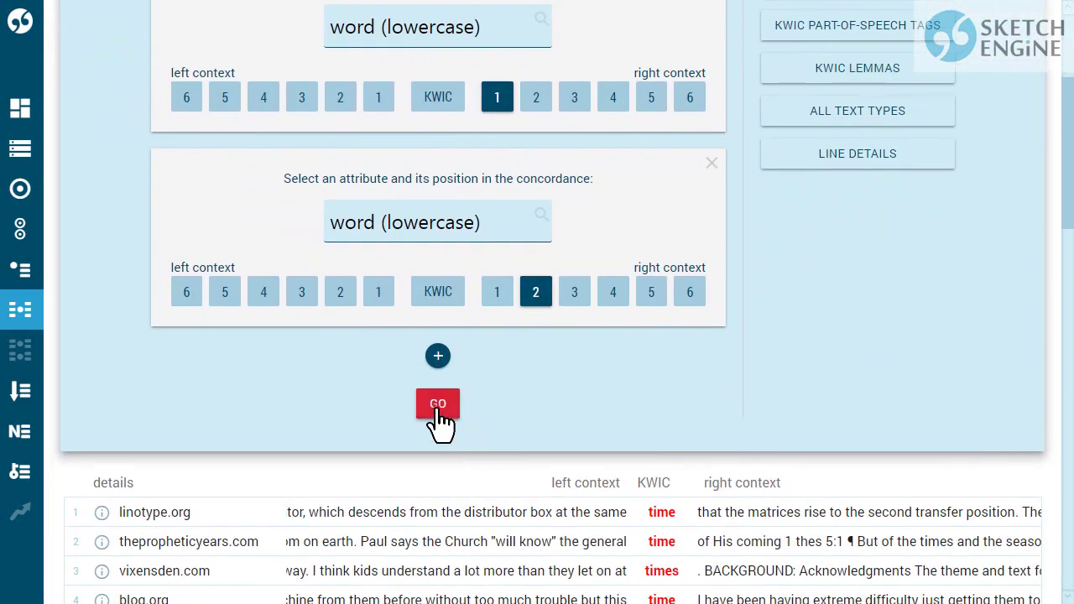
{"action": "left_click", "coordinate": [437, 407]}
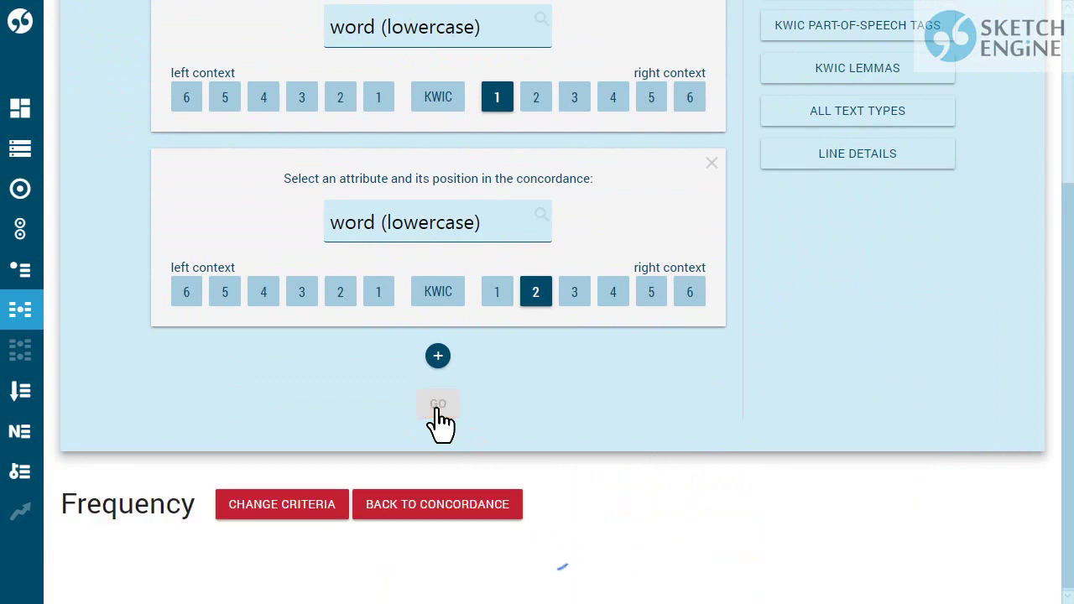